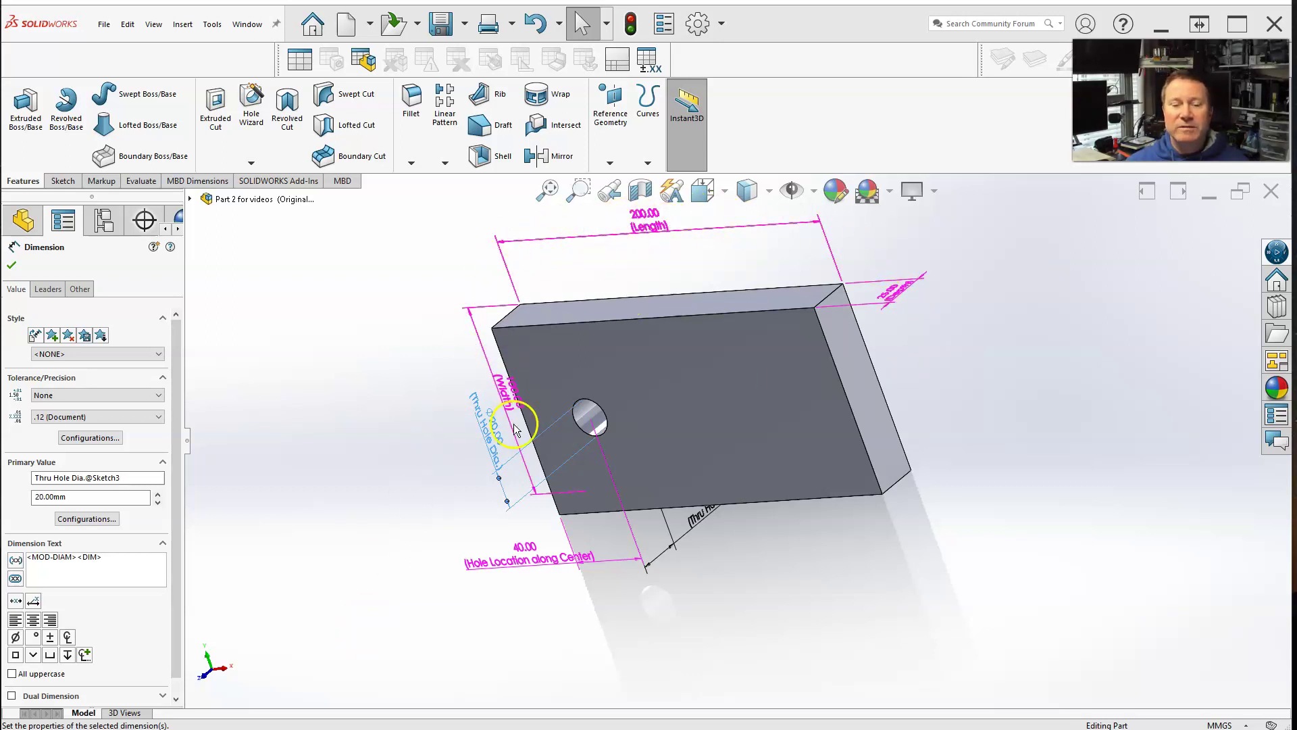
- Open the 200.00 Length dimension for editing and acknowledge the design-table update warning
click(653, 231)
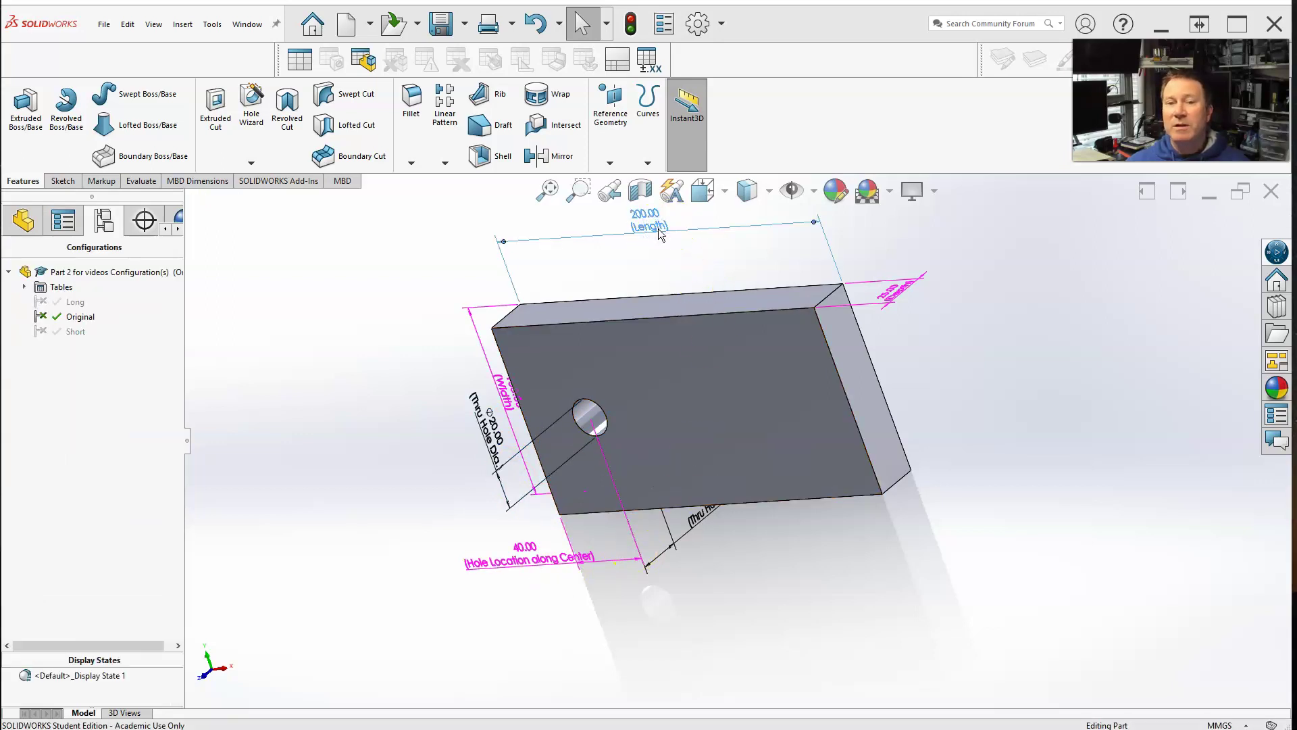
click(660, 226)
click(660, 225)
click(724, 274)
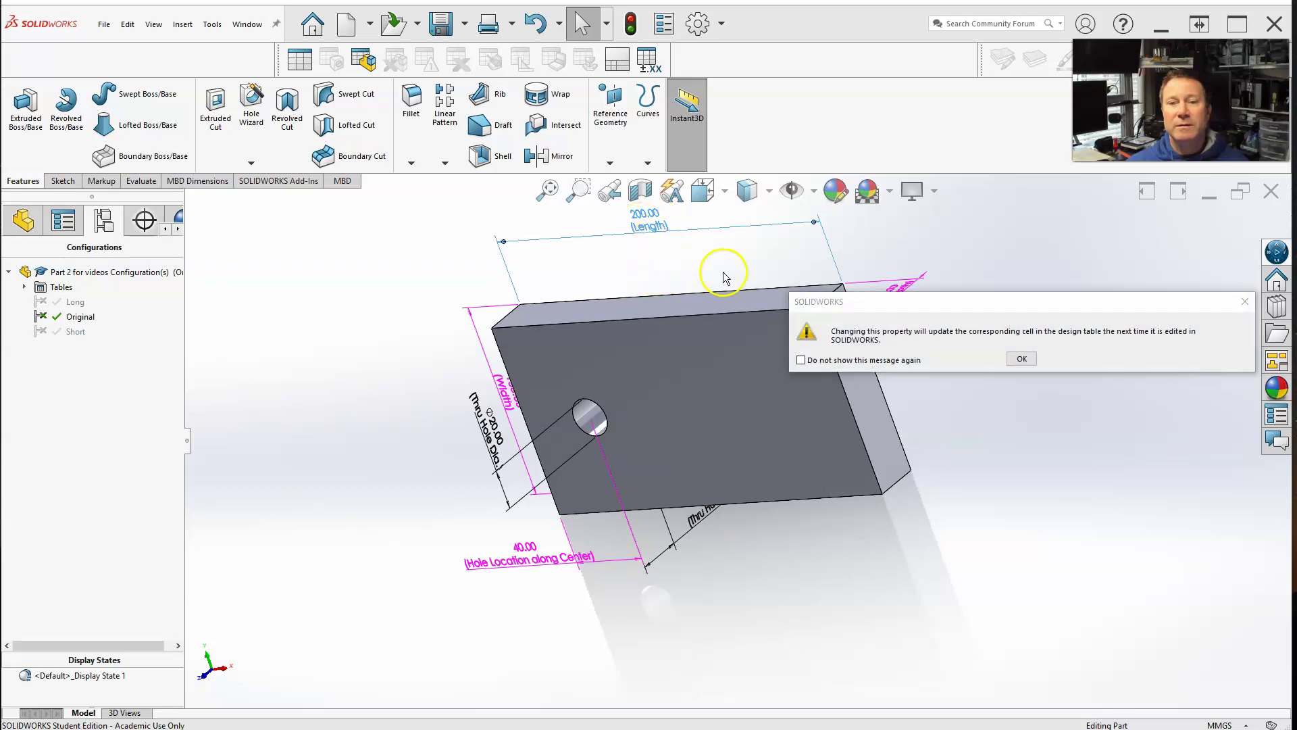
click(1024, 358)
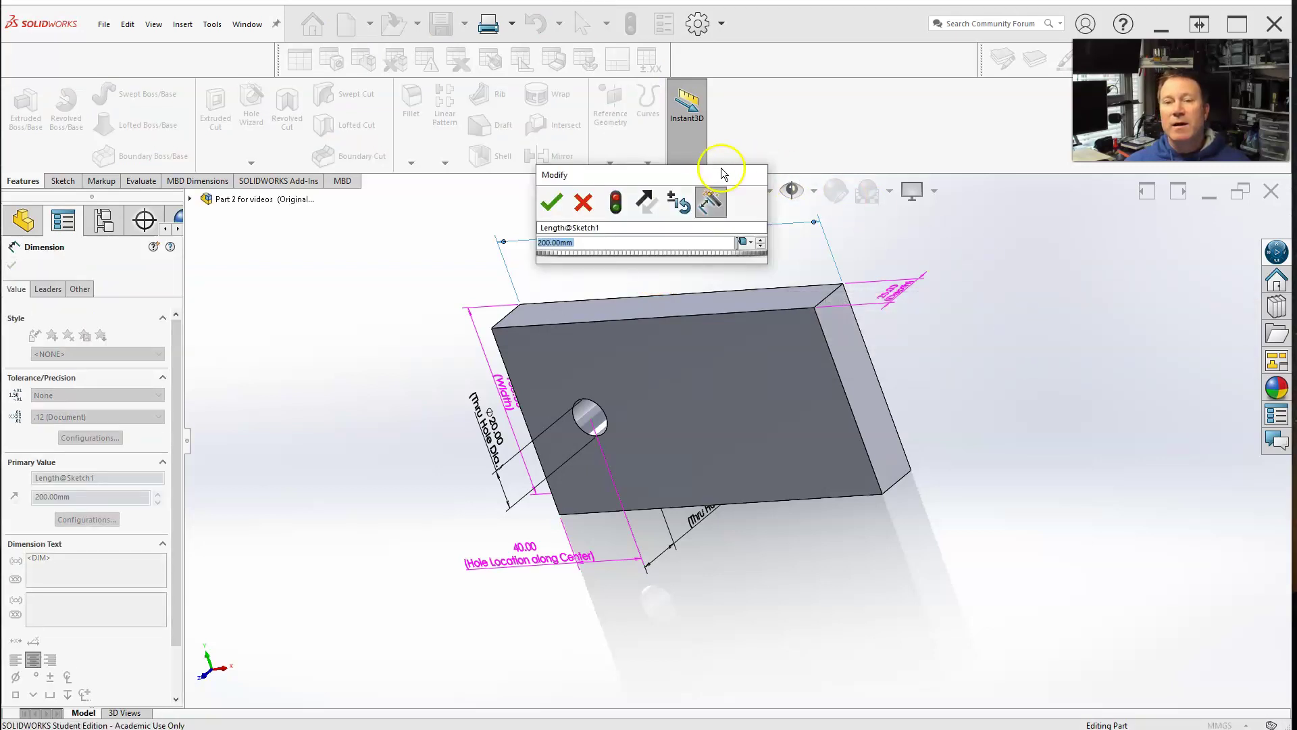
drag(700, 174, 639, 192)
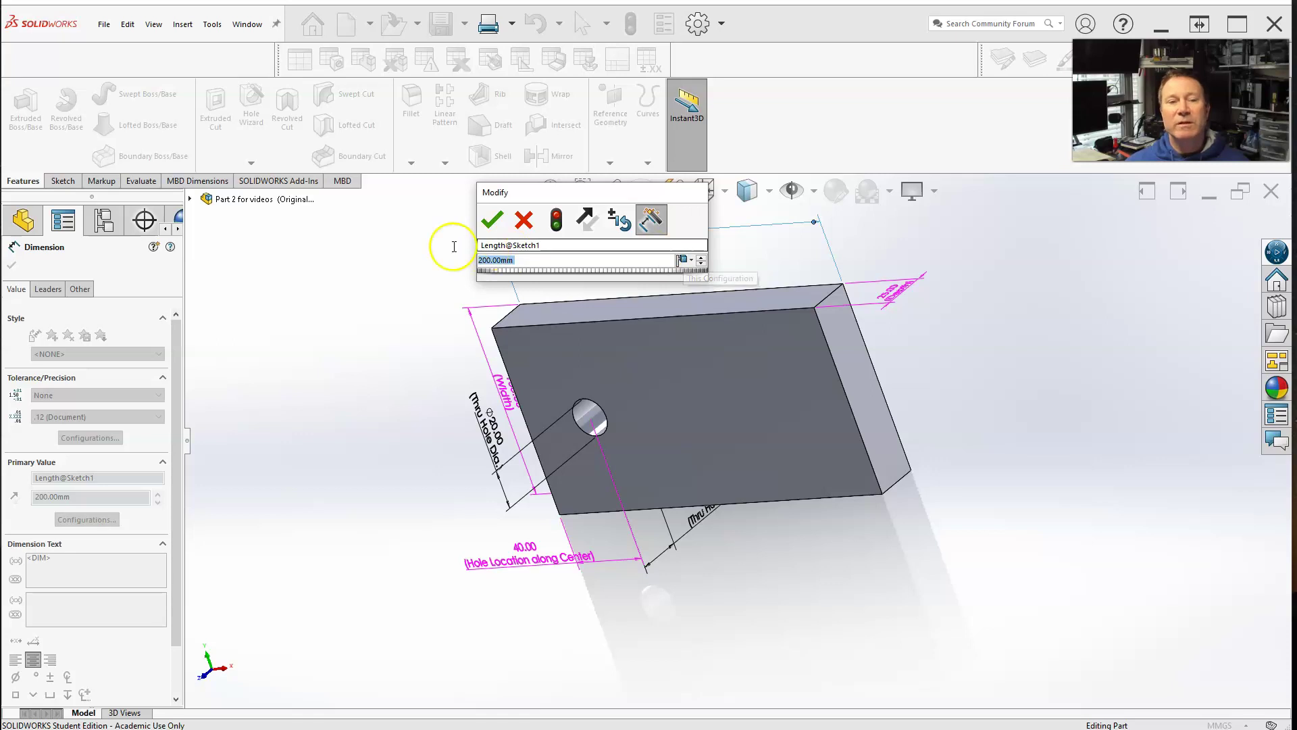
- Review the Length value's configuration choices, including All Configurations, then cancel the edit unchanged
click(103, 221)
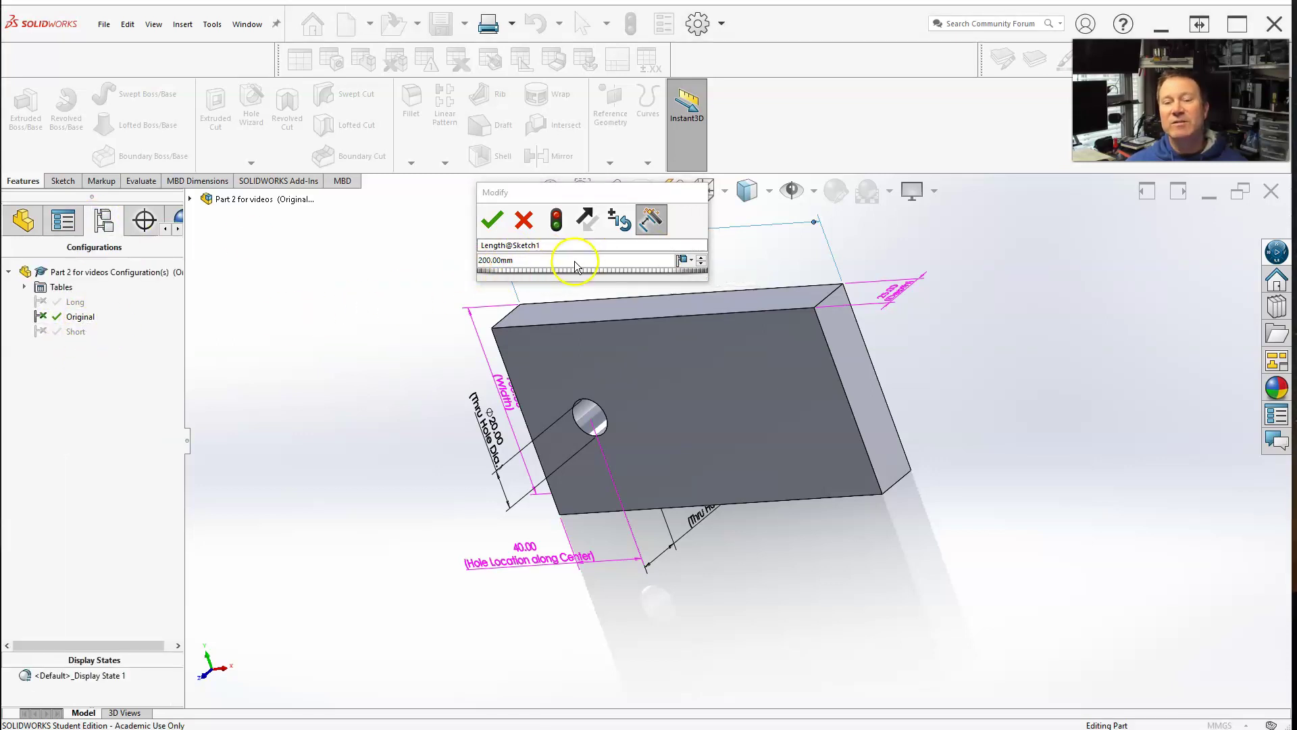
click(687, 262)
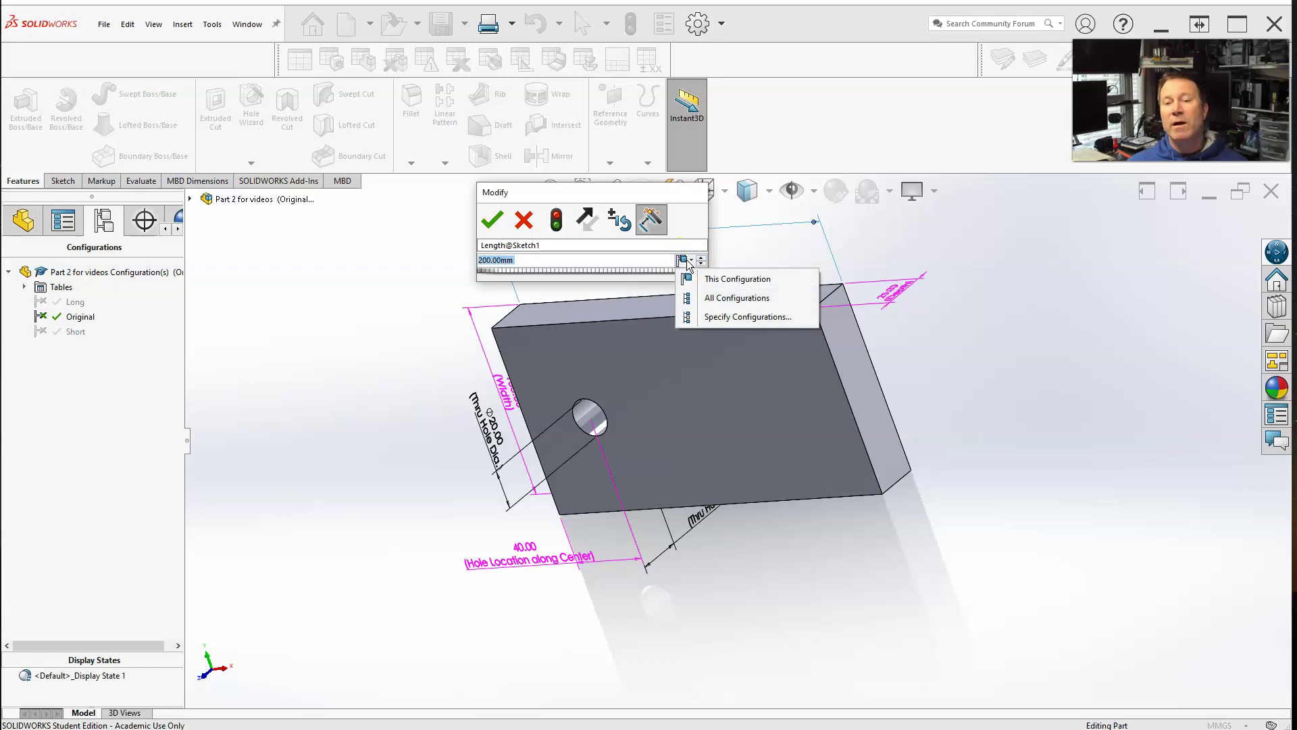
click(707, 302)
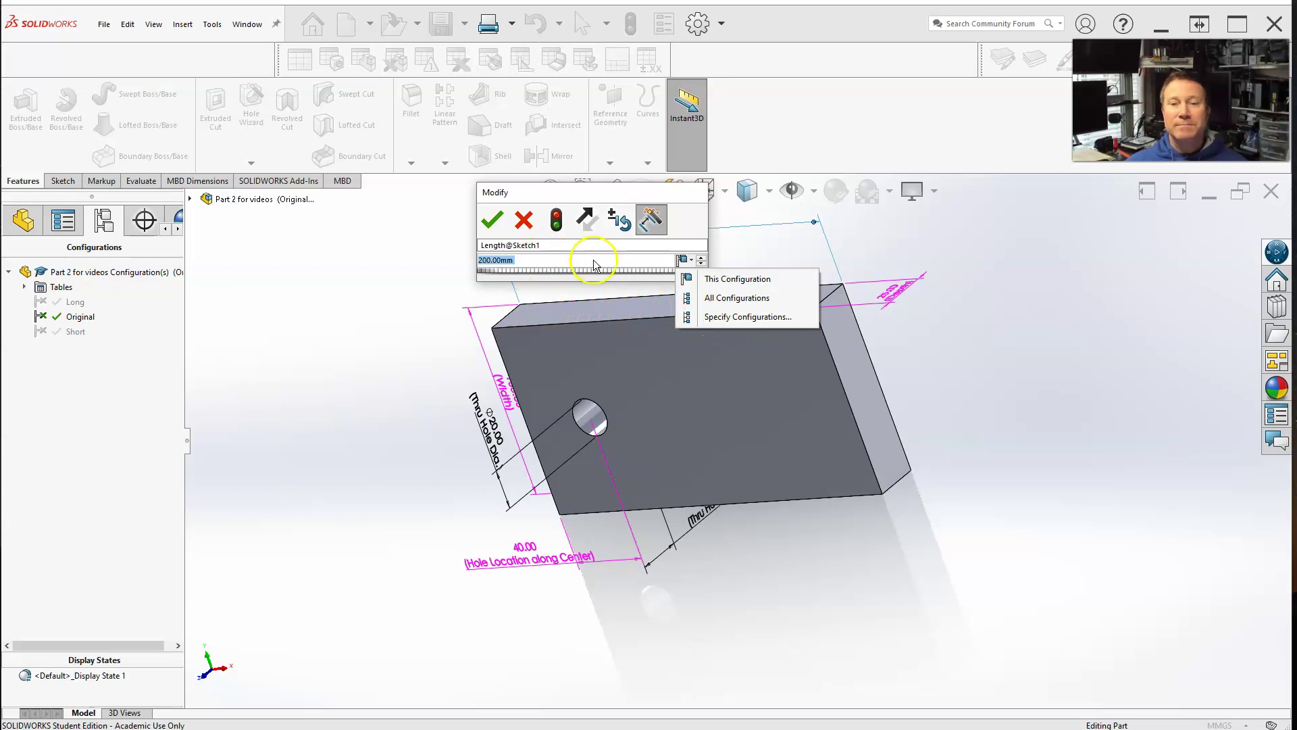
click(524, 220)
click(524, 219)
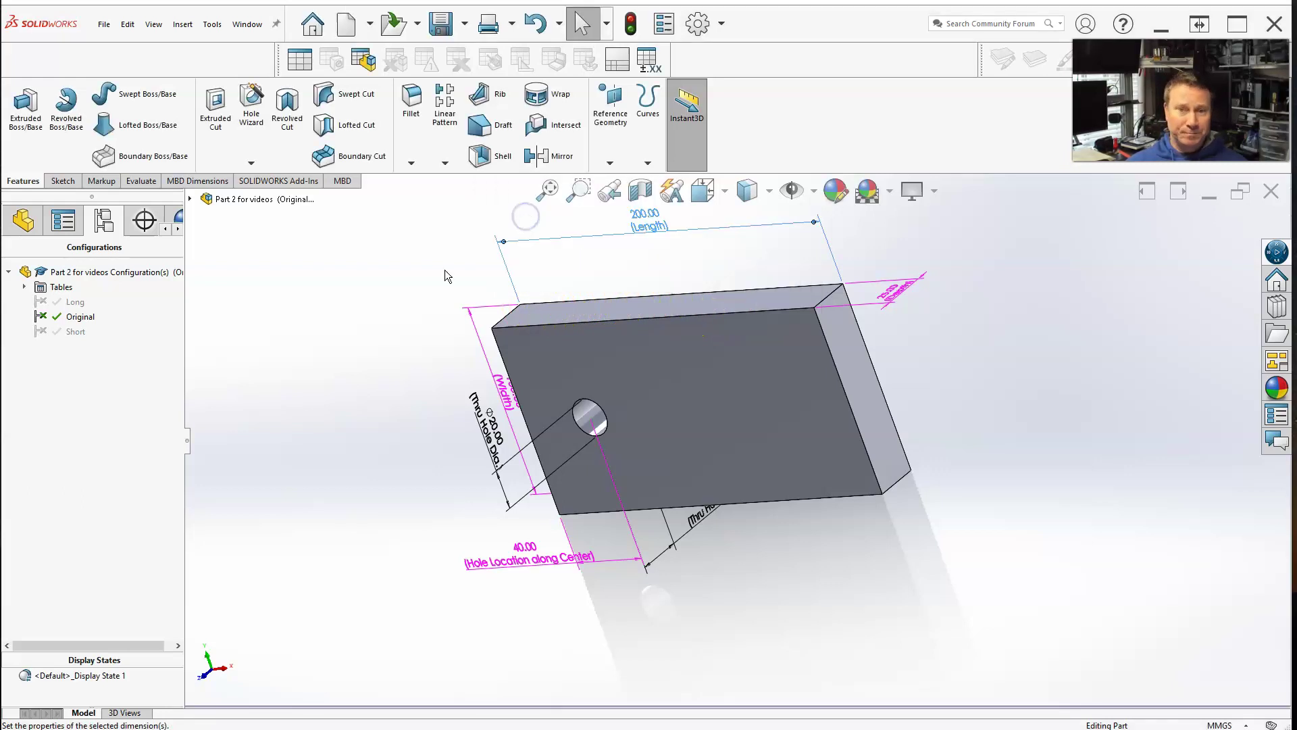
click(359, 357)
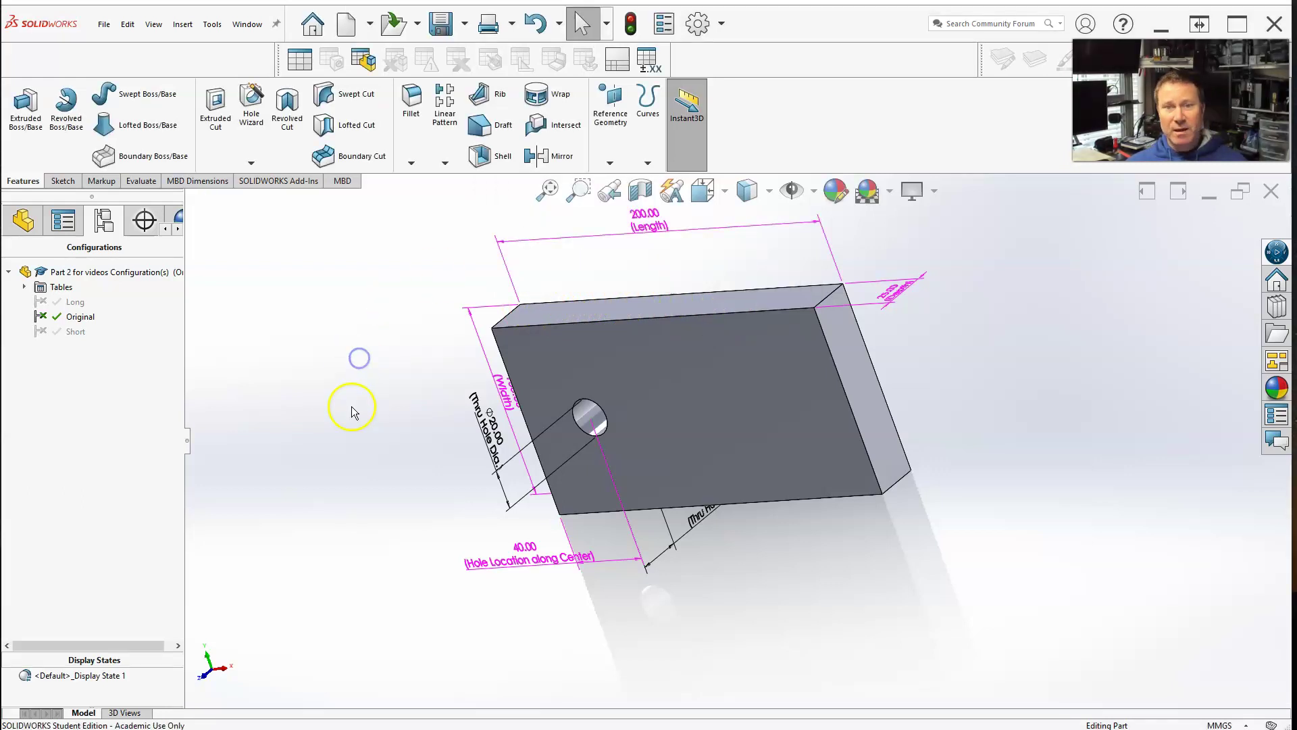
- Check which configurations the Thru Hole Dia value applies to, then cancel without changes
double_click(493, 446)
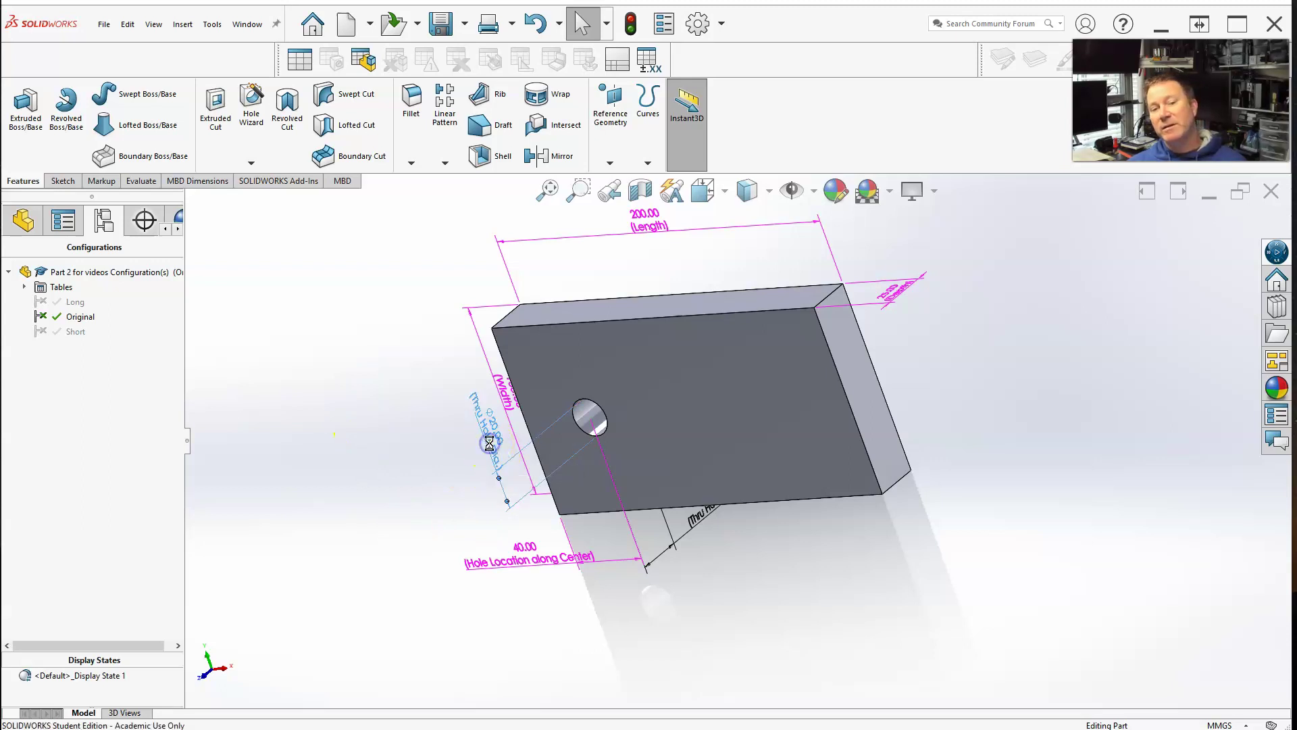
drag(476, 390, 375, 385)
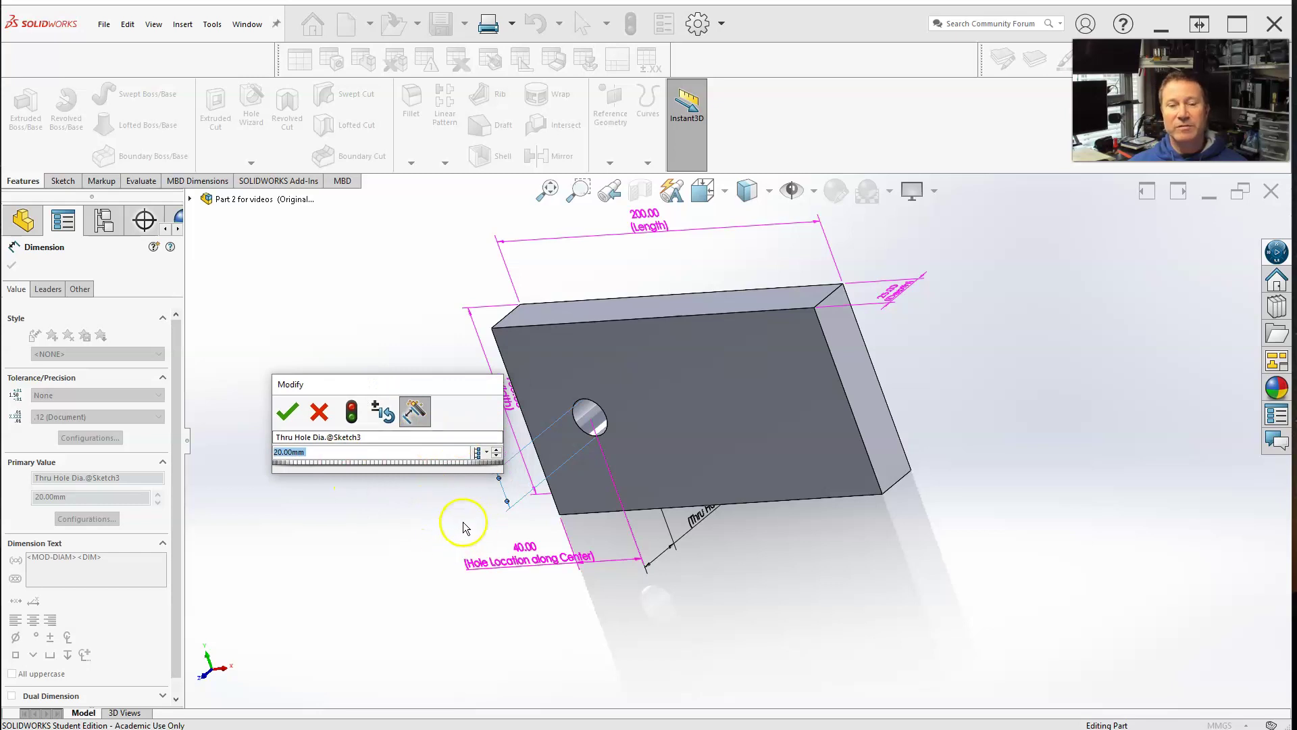
click(480, 475)
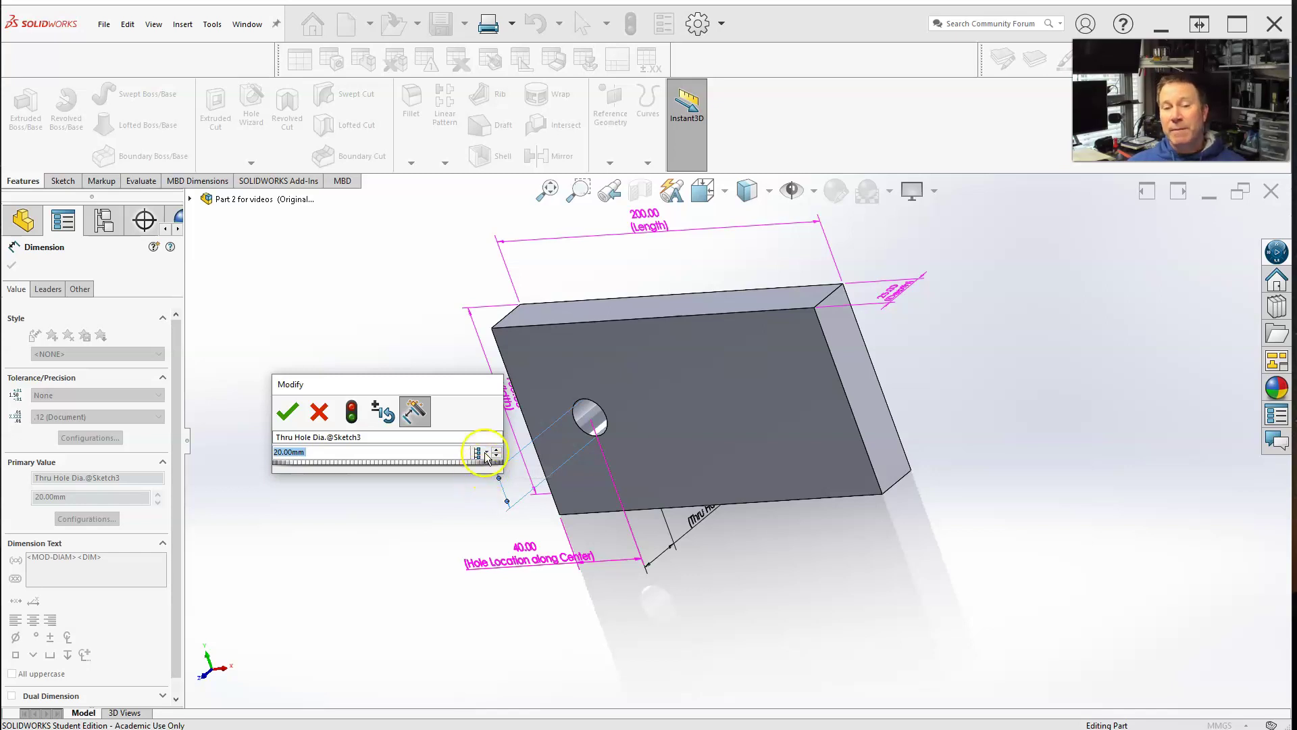
click(484, 465)
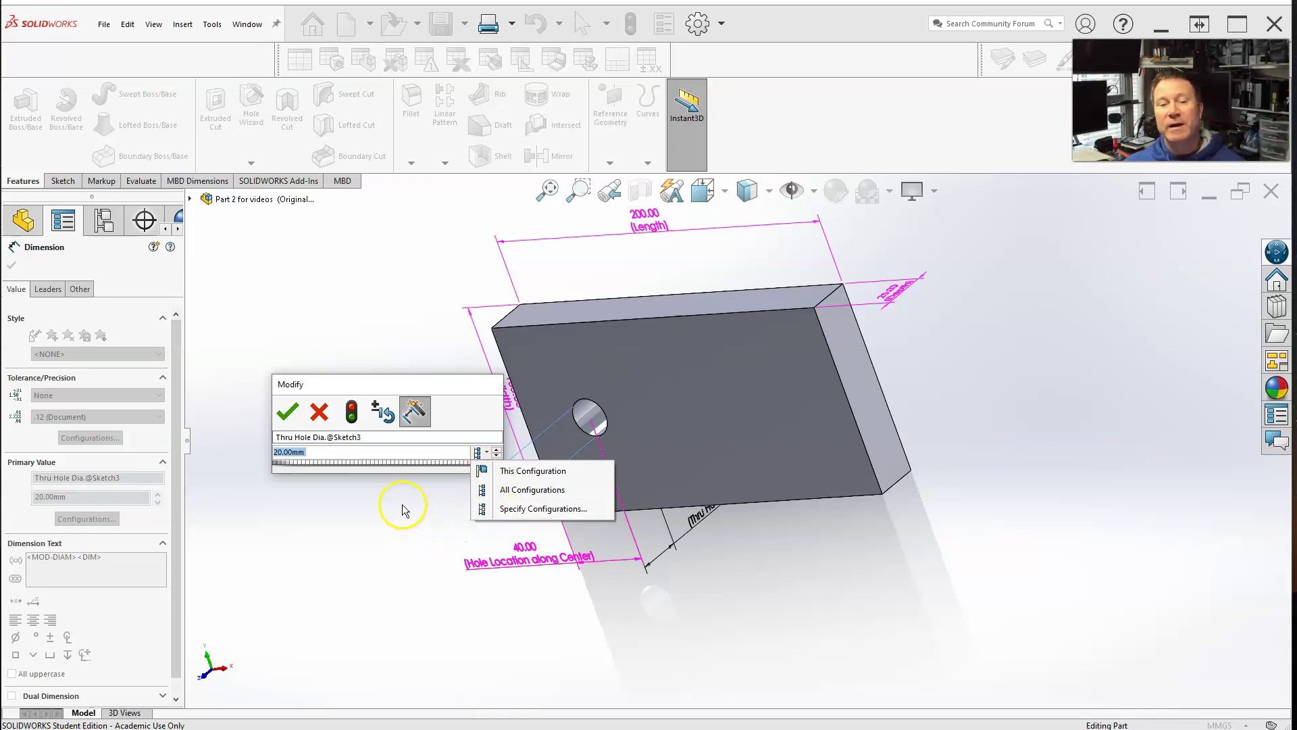
click(321, 414)
click(320, 412)
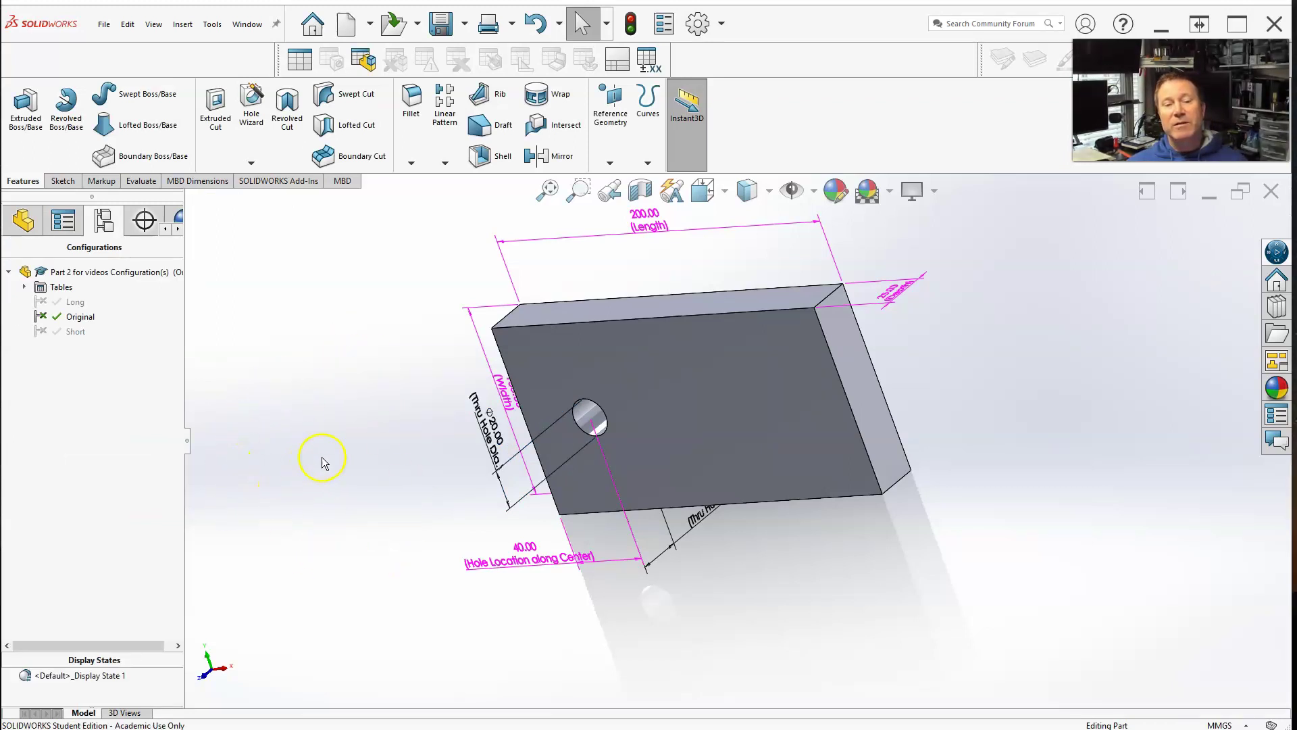
click(23, 220)
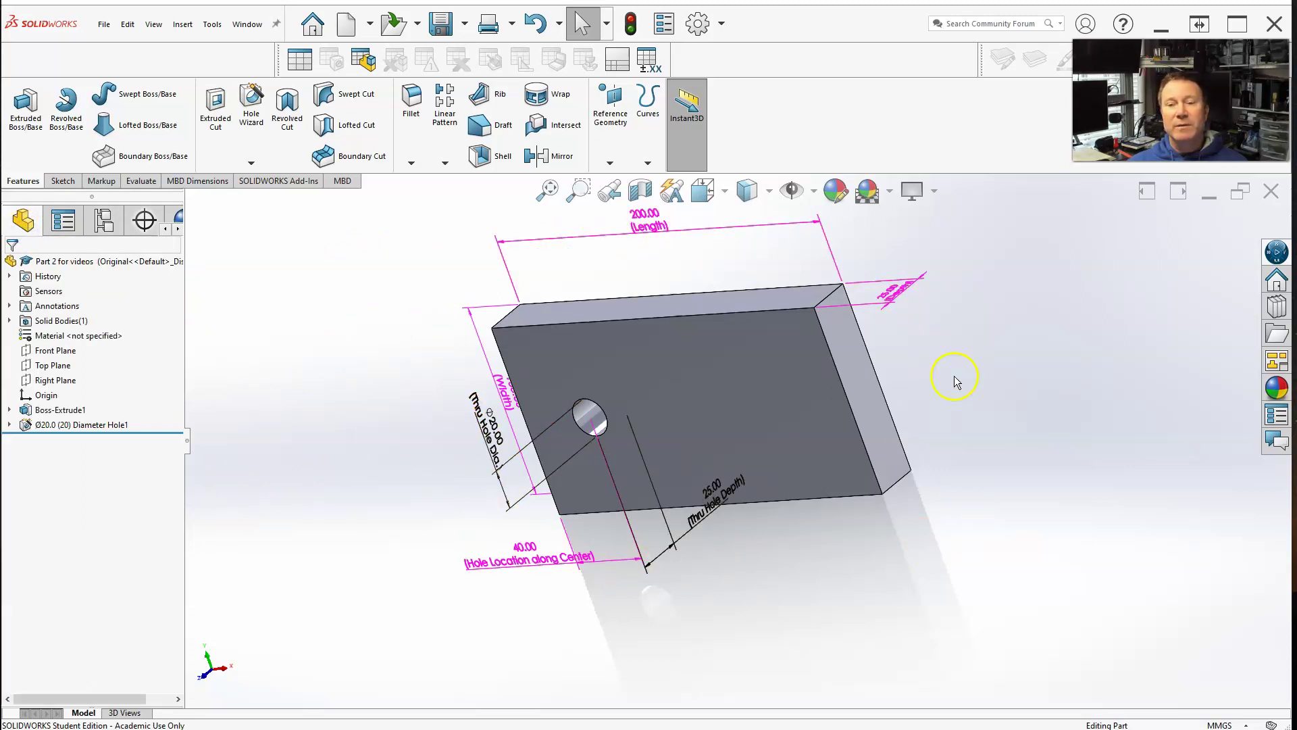
- Use Configure Dimension on the Ø20 hole diameter to show its per-configuration table
click(492, 436)
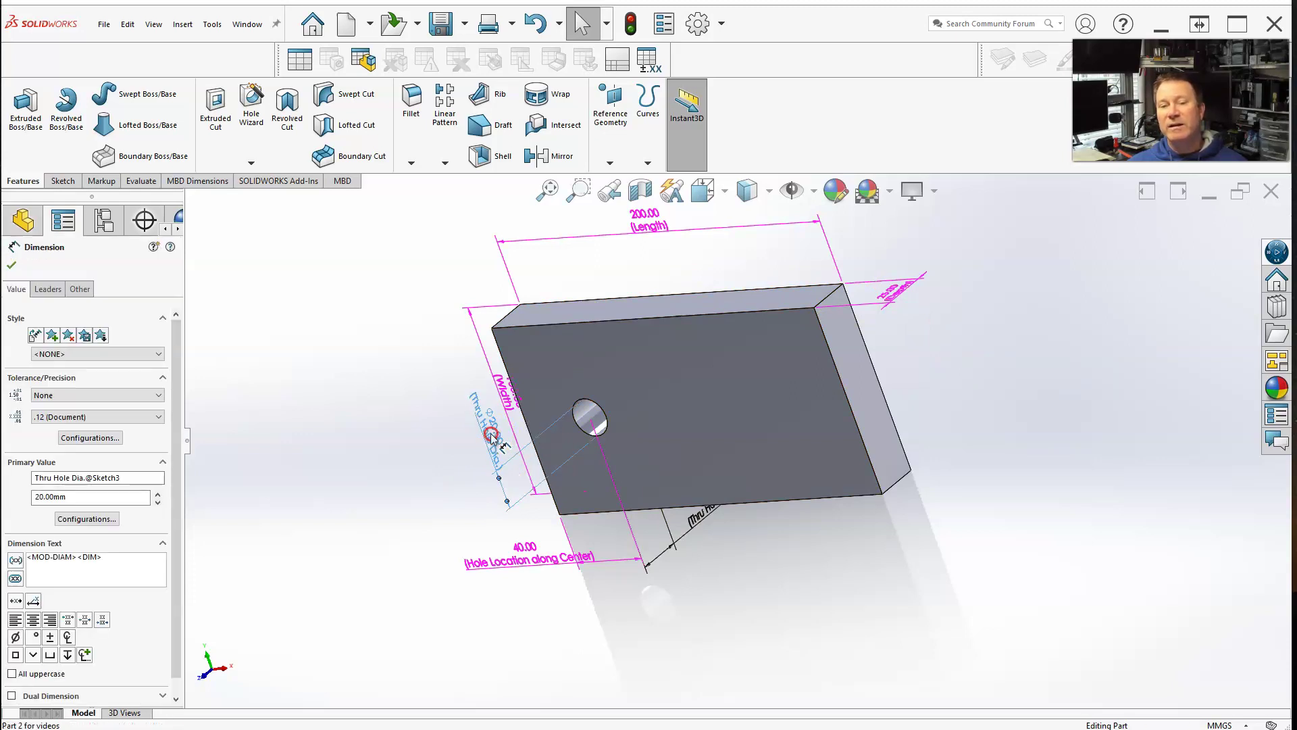
right_click(491, 438)
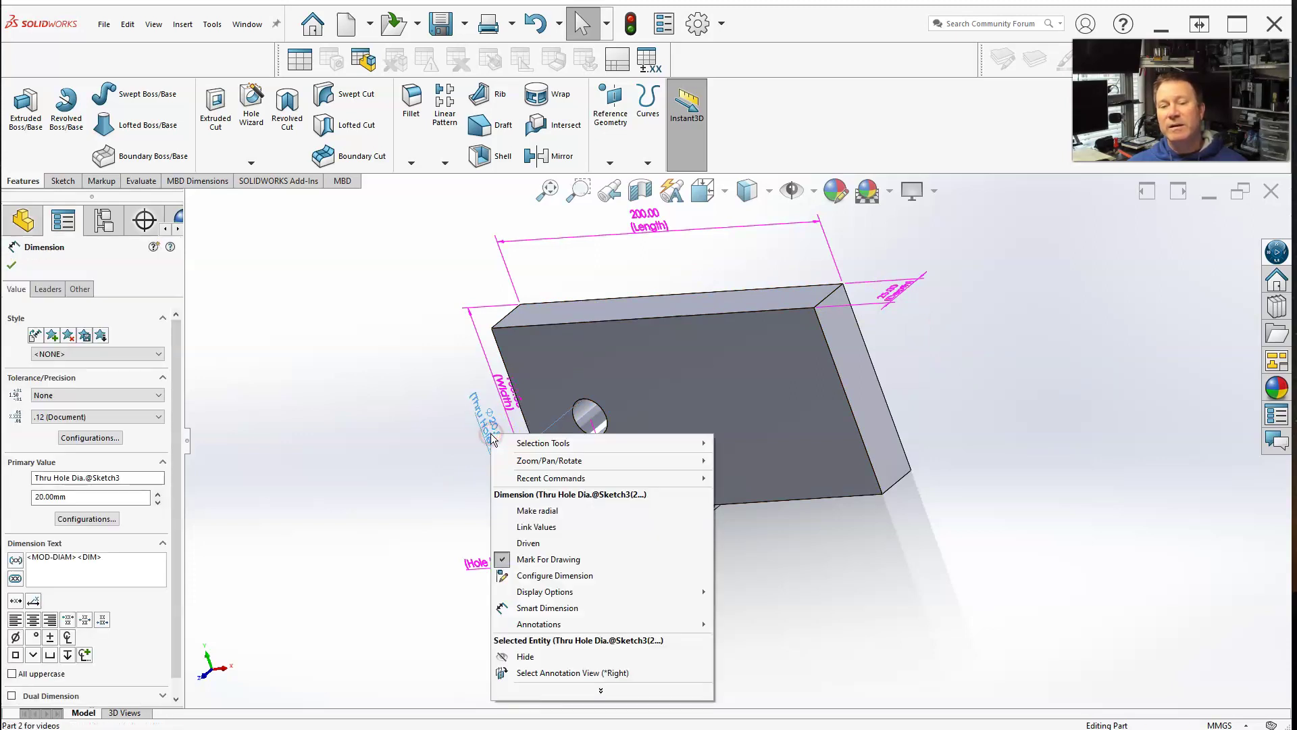
click(533, 576)
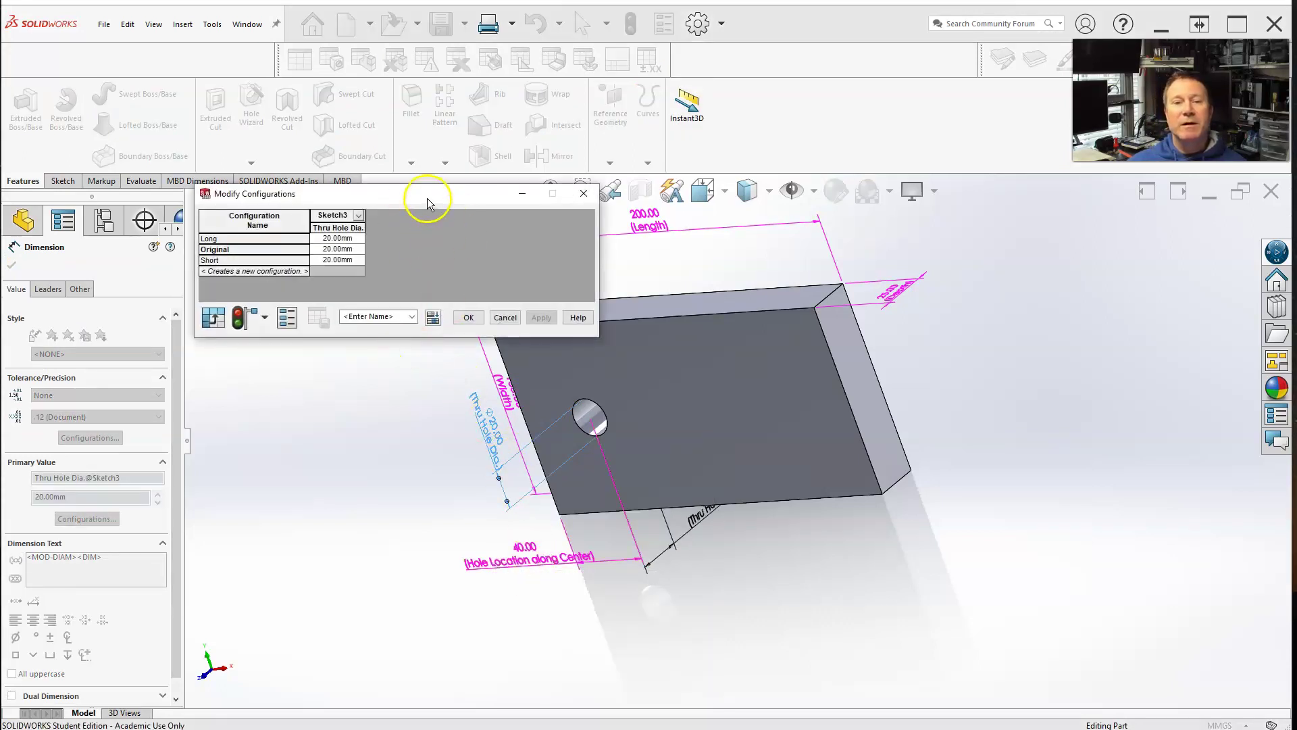
drag(427, 198, 444, 246)
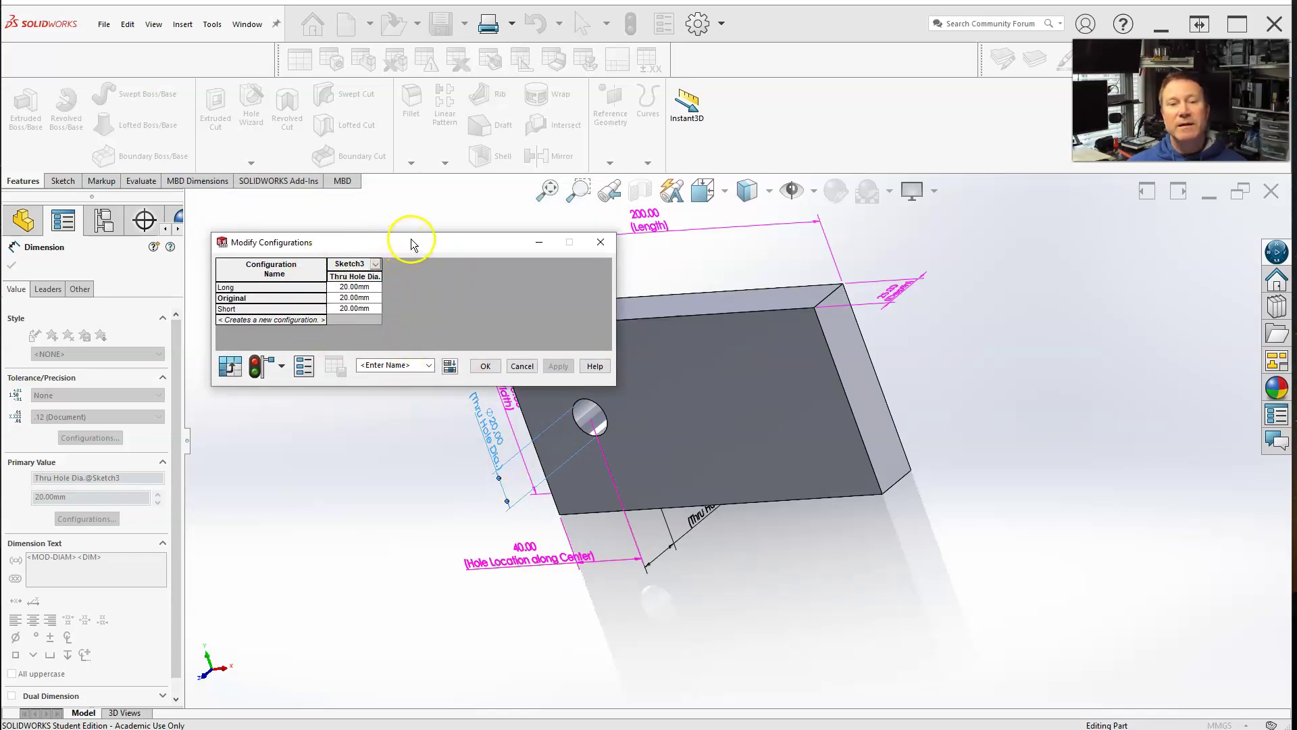
drag(408, 242, 387, 229)
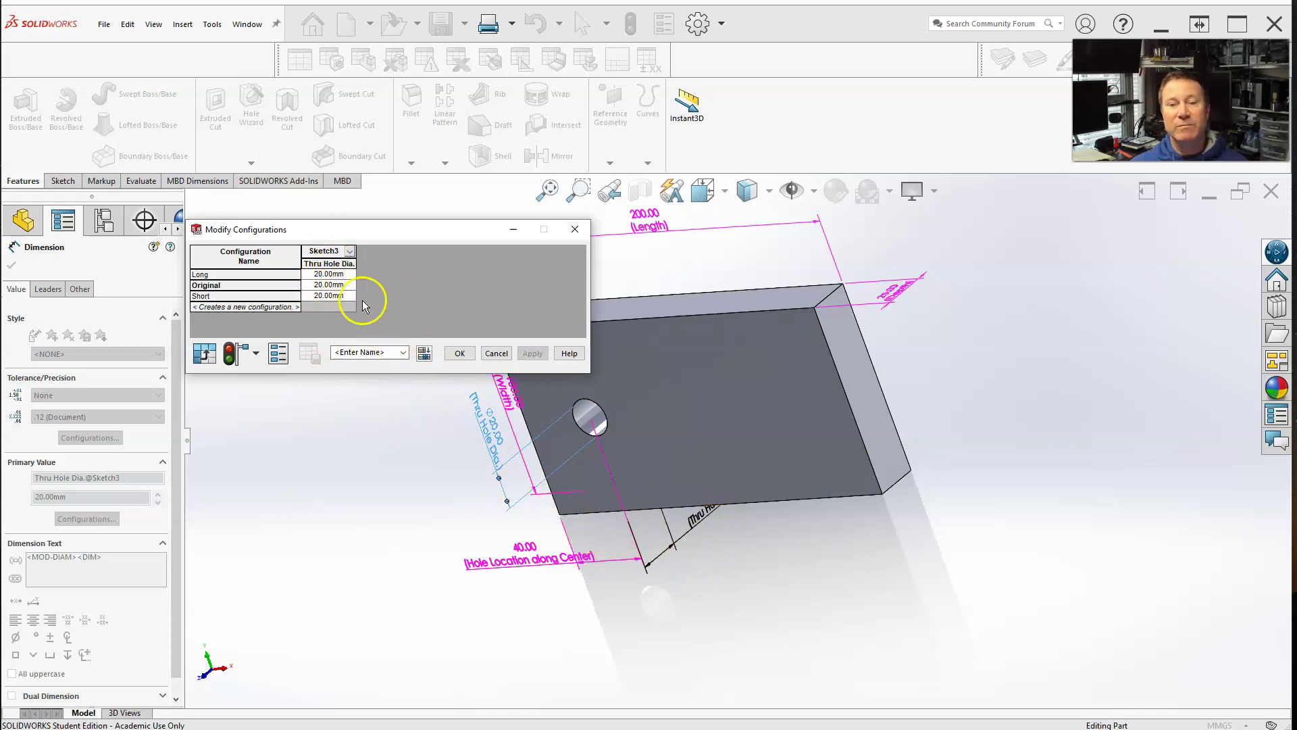
click(692, 525)
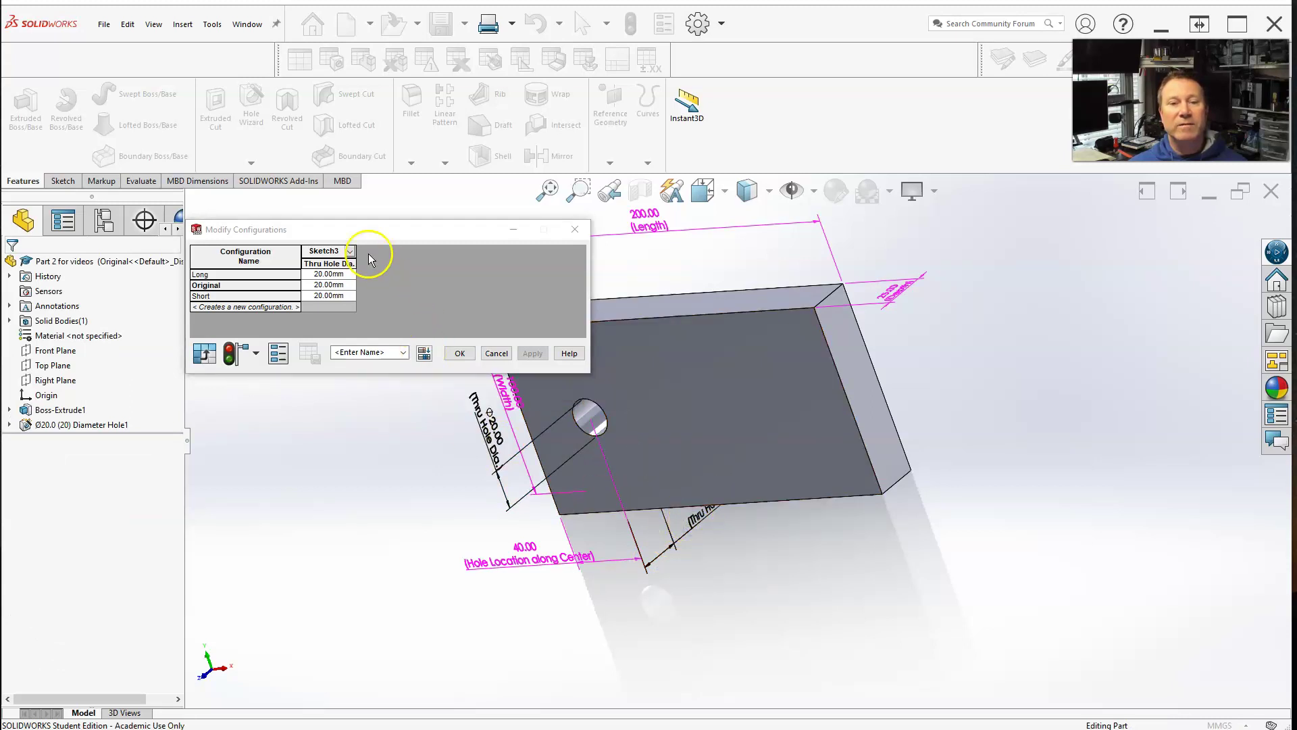
drag(386, 232, 417, 241)
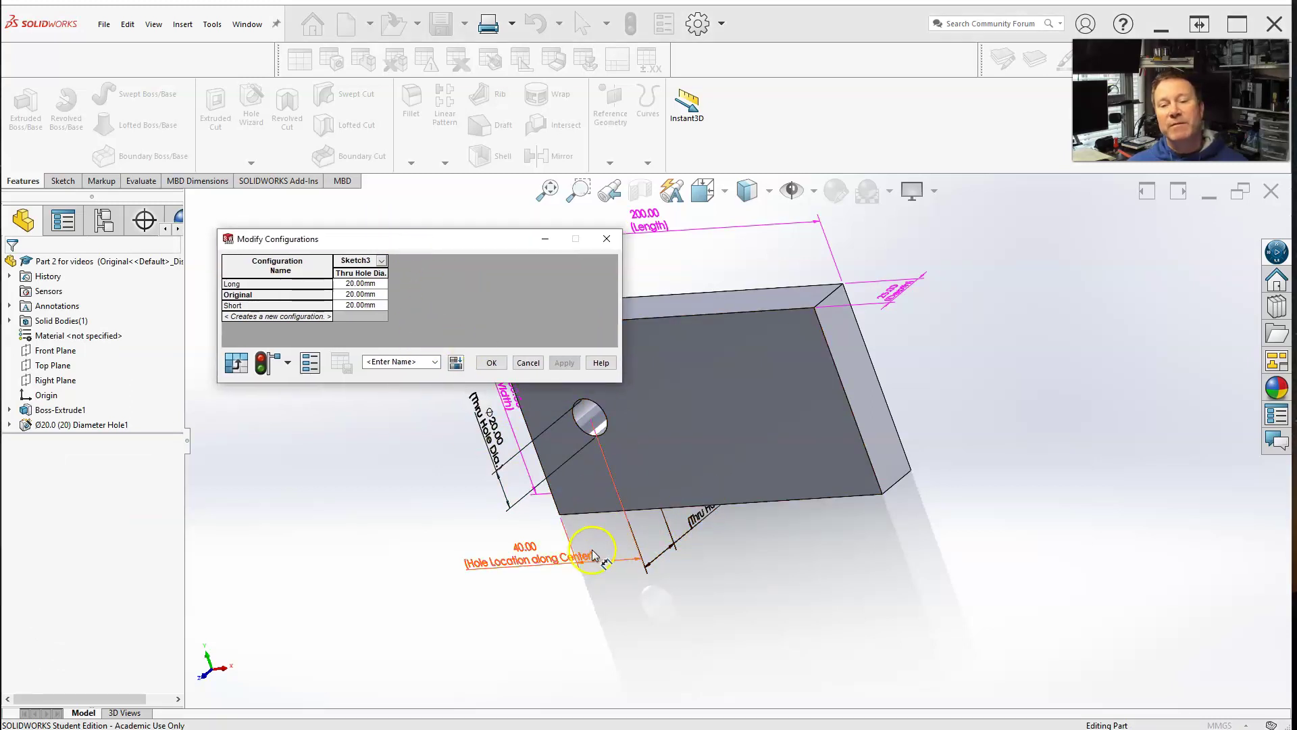
middle_drag(592, 555, 612, 494)
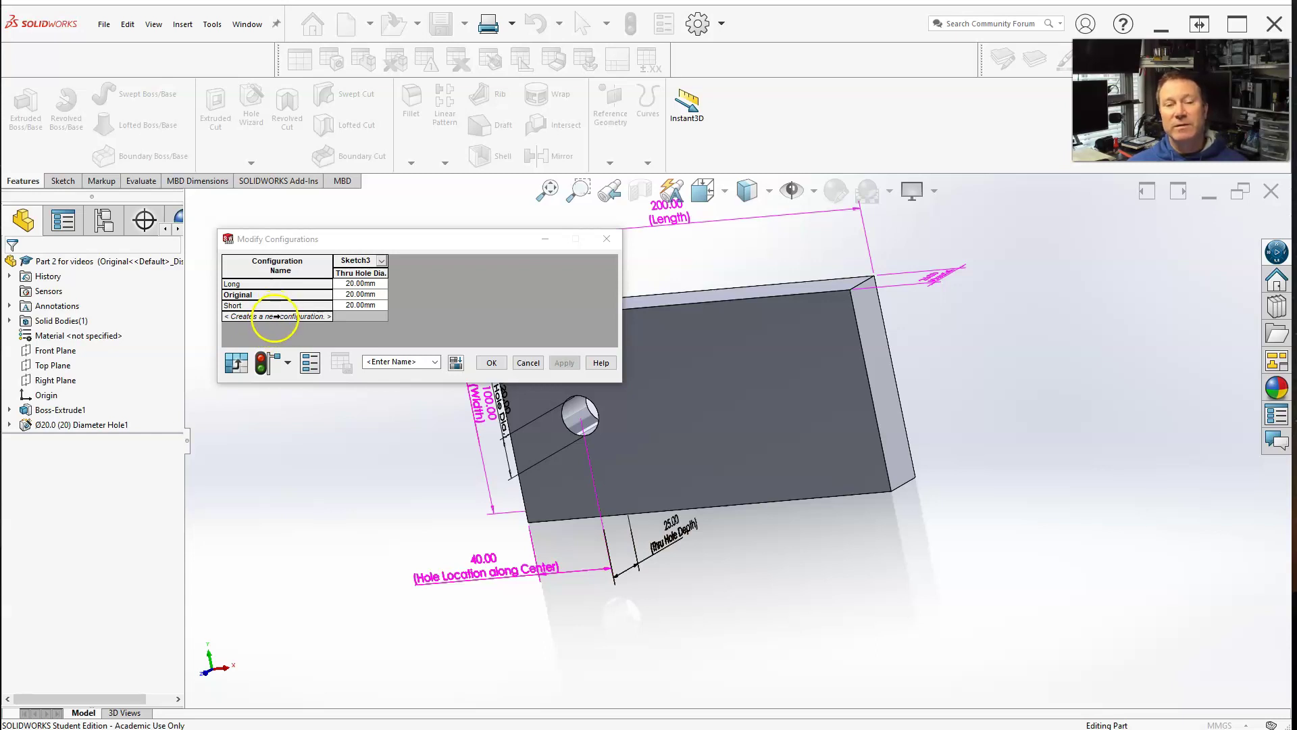
- Enter 15 in the Short configuration's Thru Hole Dia. cell
click(273, 317)
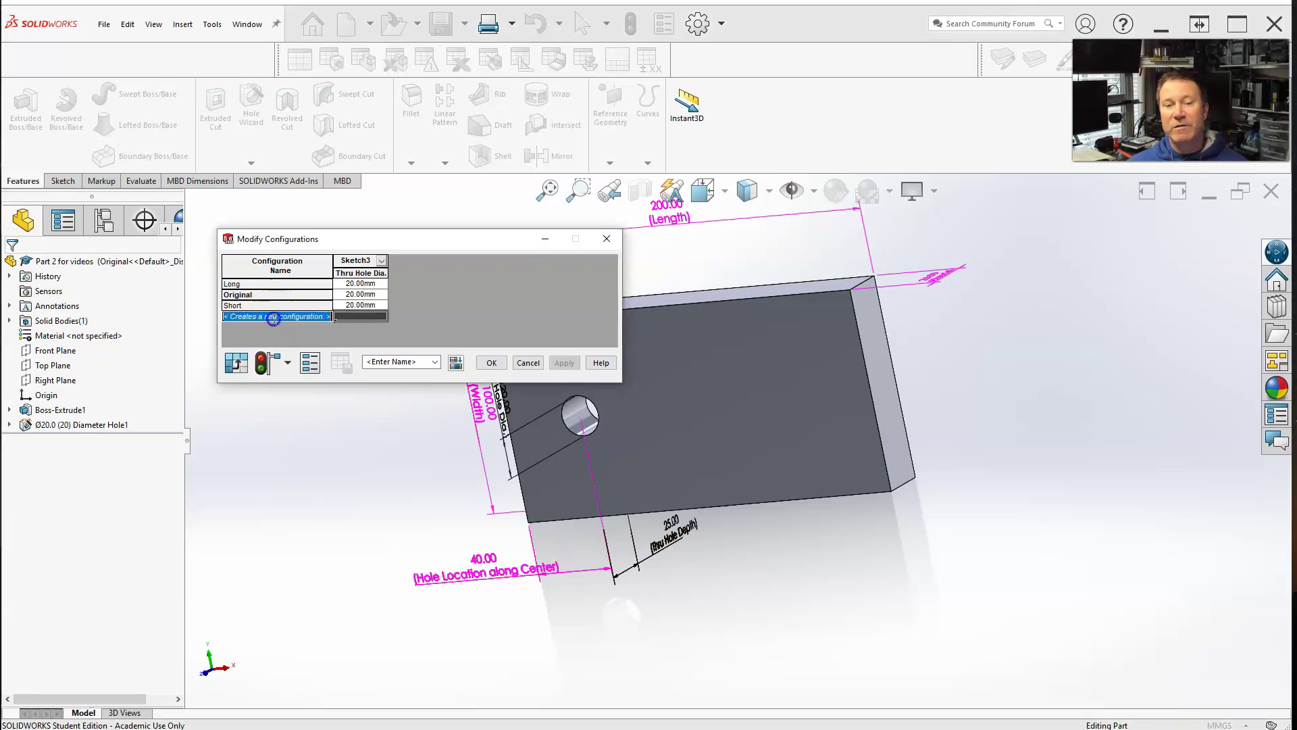
click(359, 308)
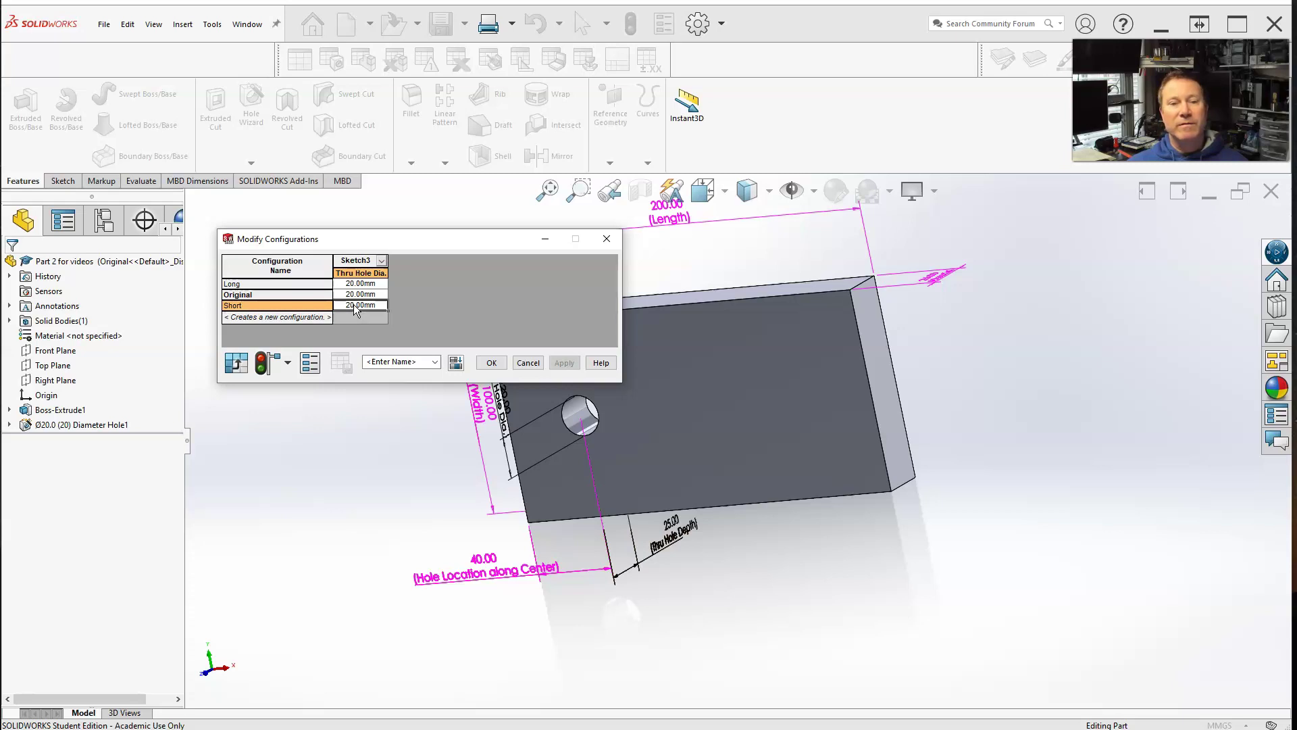
text(15)
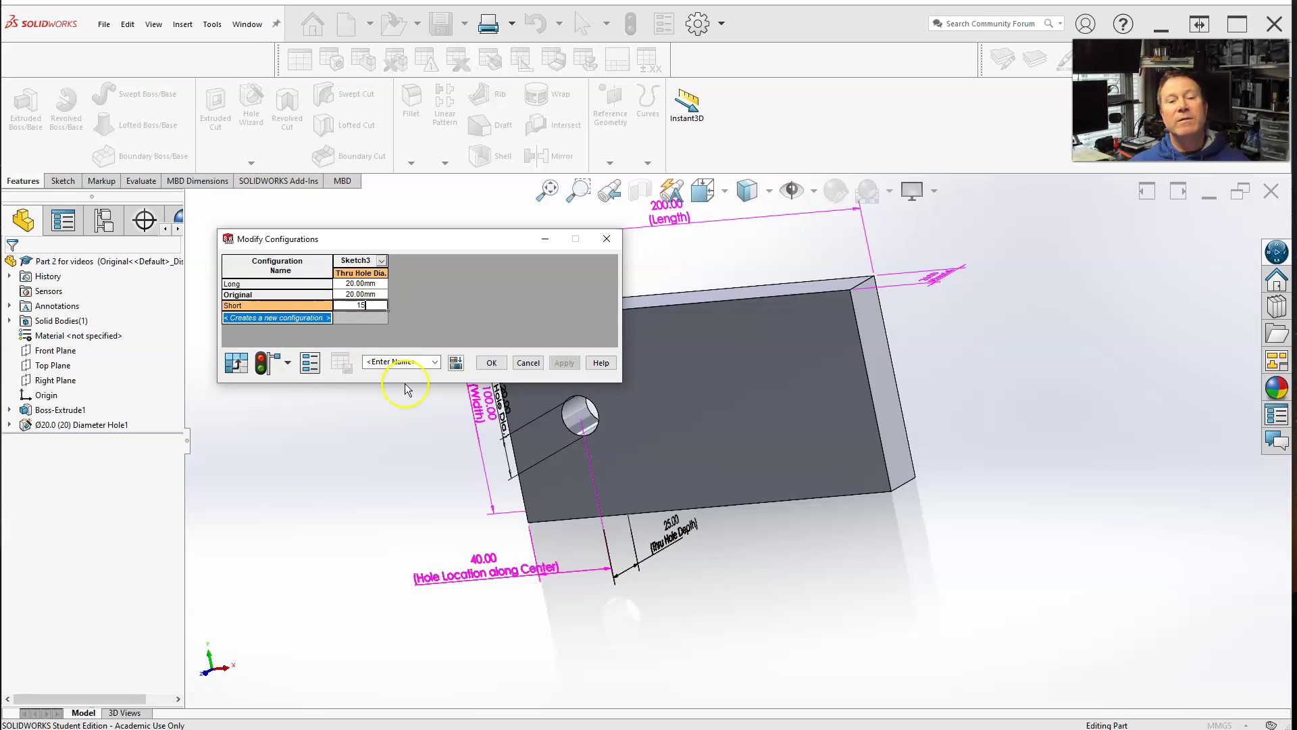
- Apply the new diameter value, then rebuild and save the part
click(499, 363)
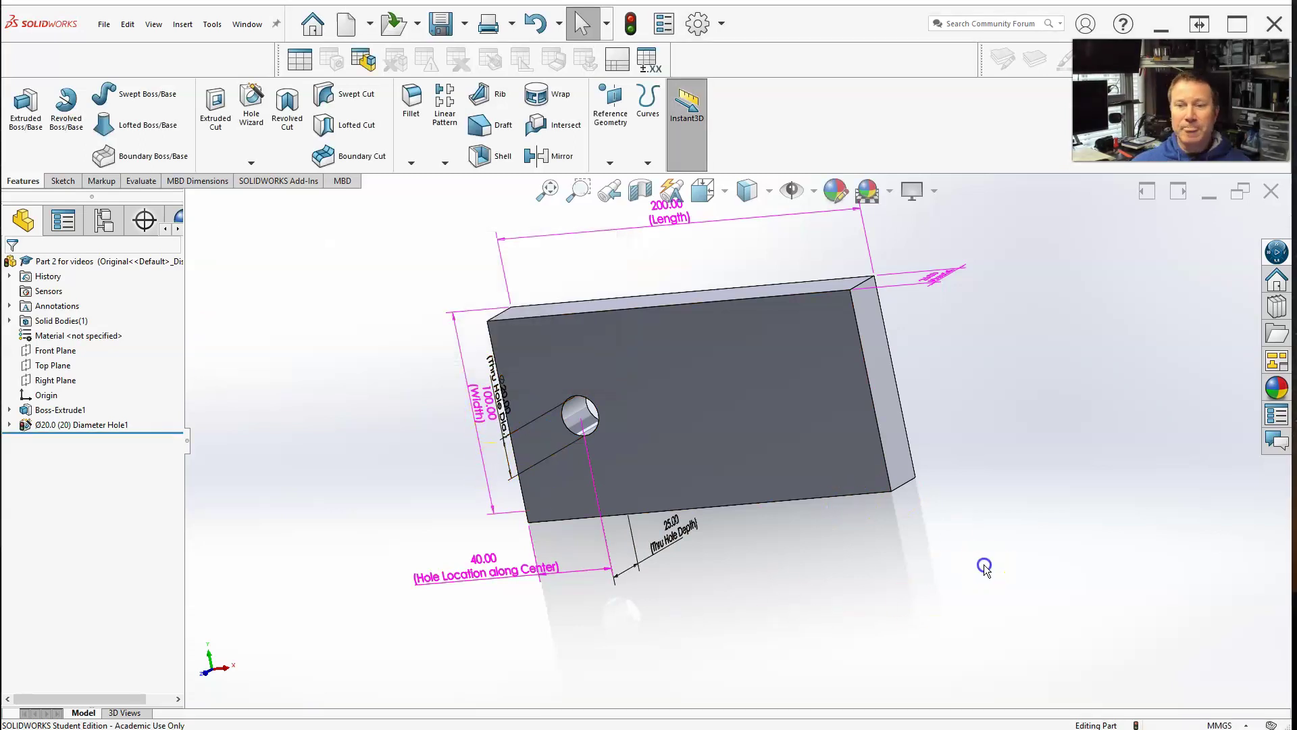
key(ctrl+s)
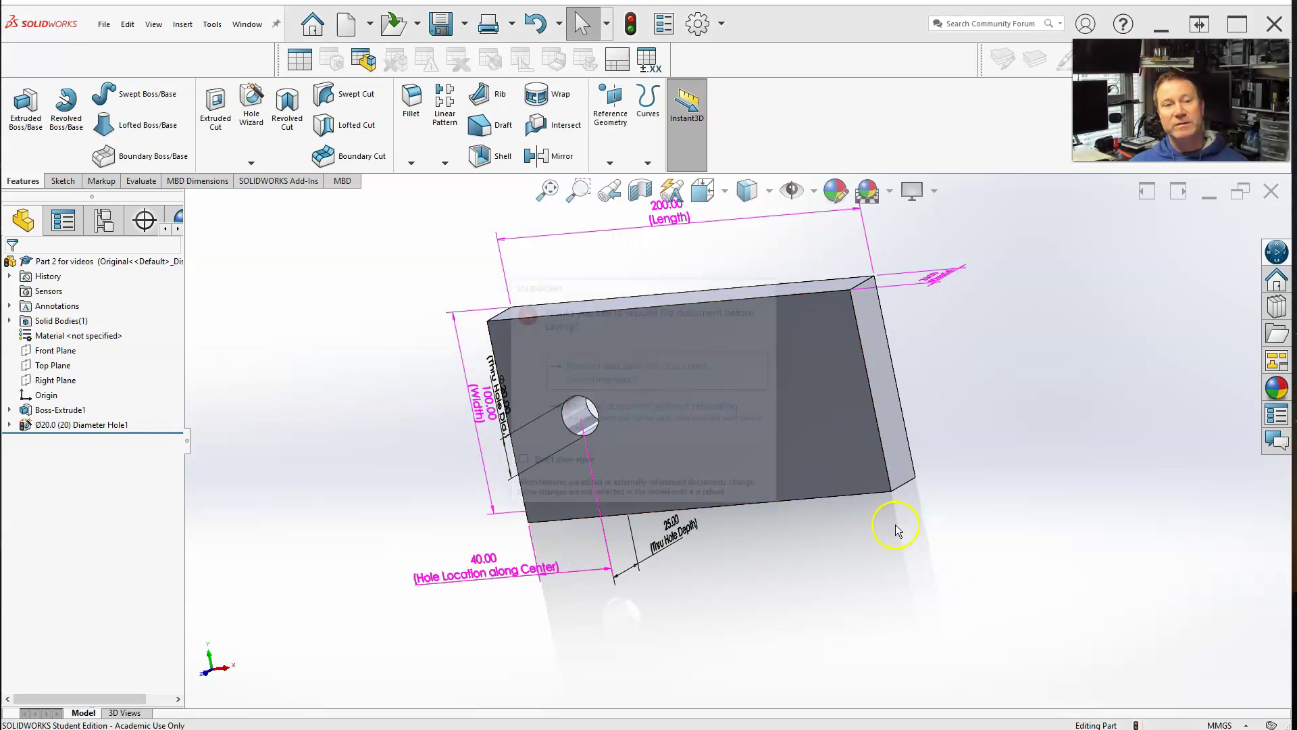
click(656, 368)
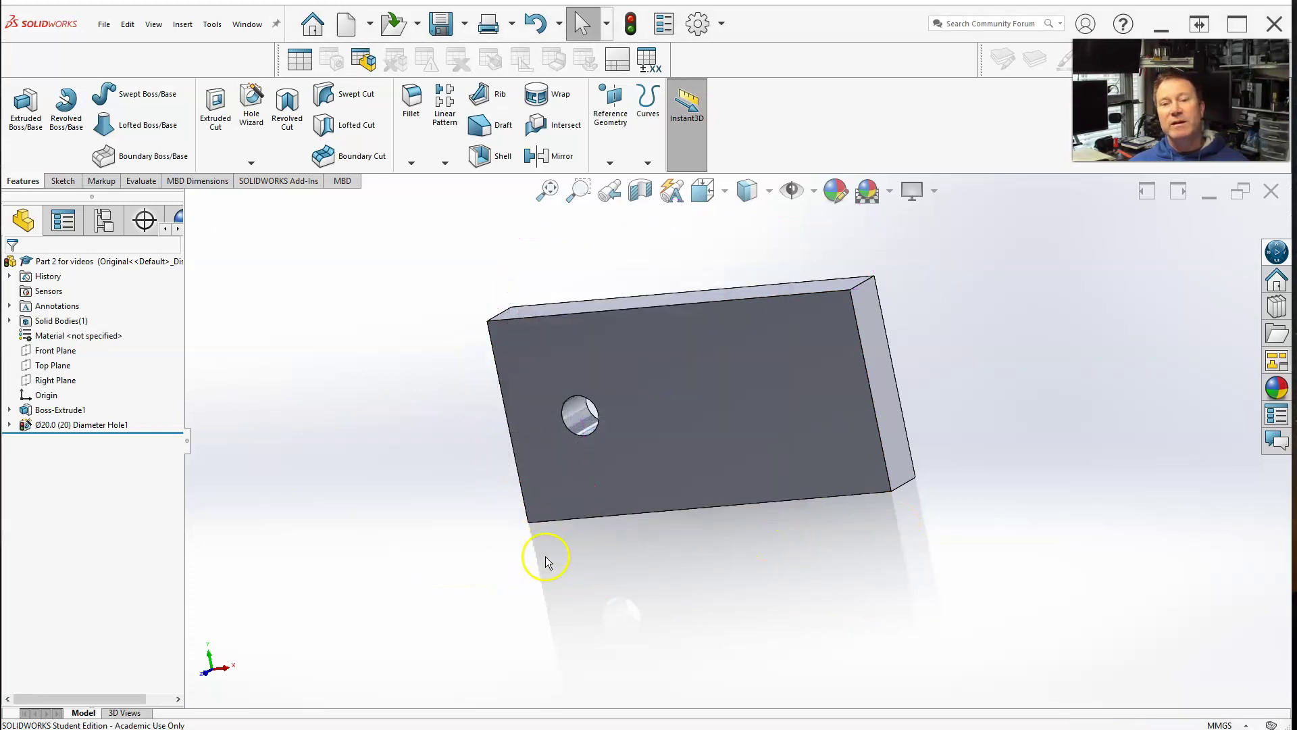
- Edit the Design Table from the Tables group in ConfigurationManager
click(105, 223)
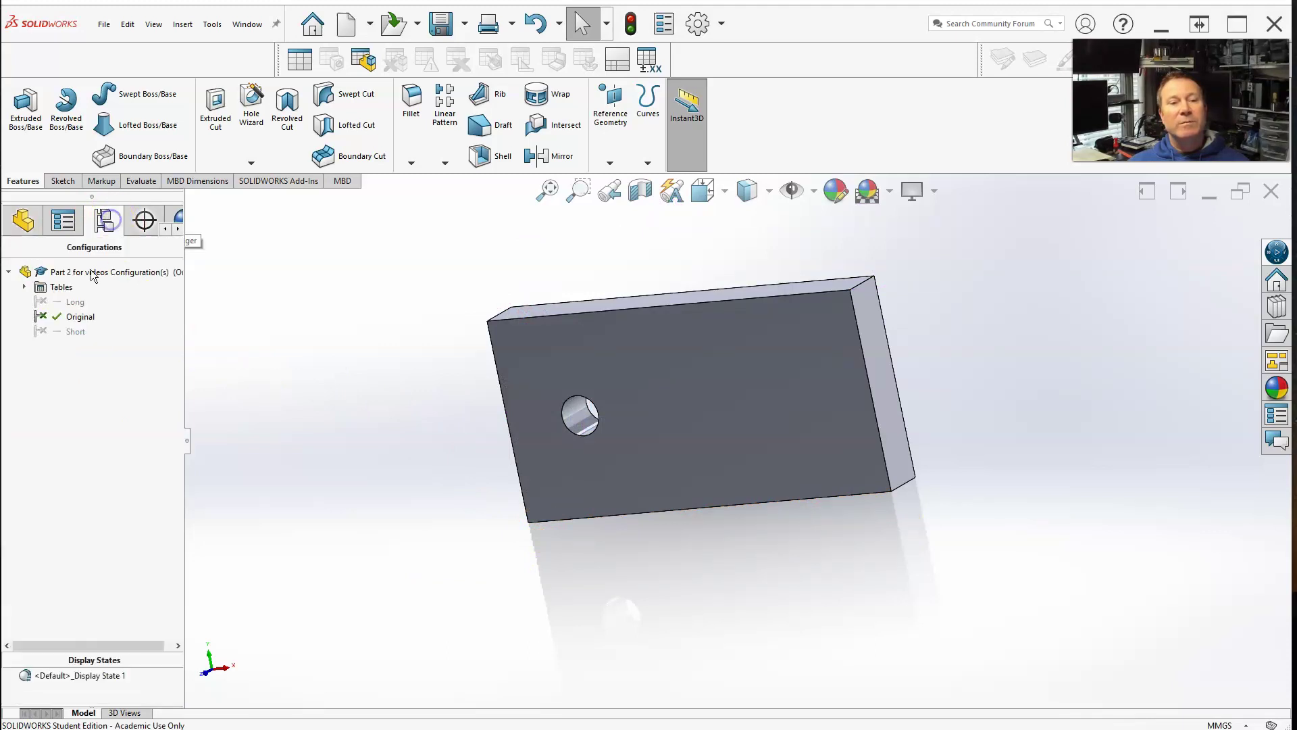
click(25, 288)
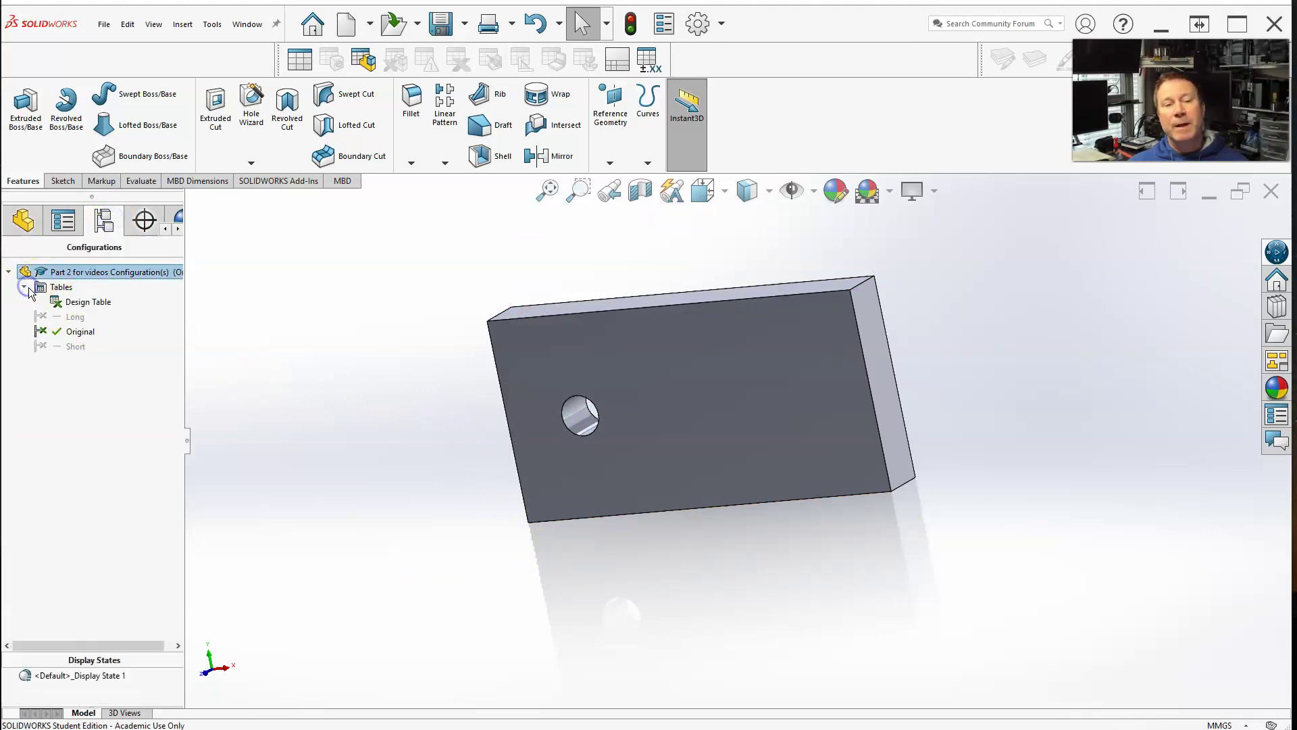
right_click(75, 306)
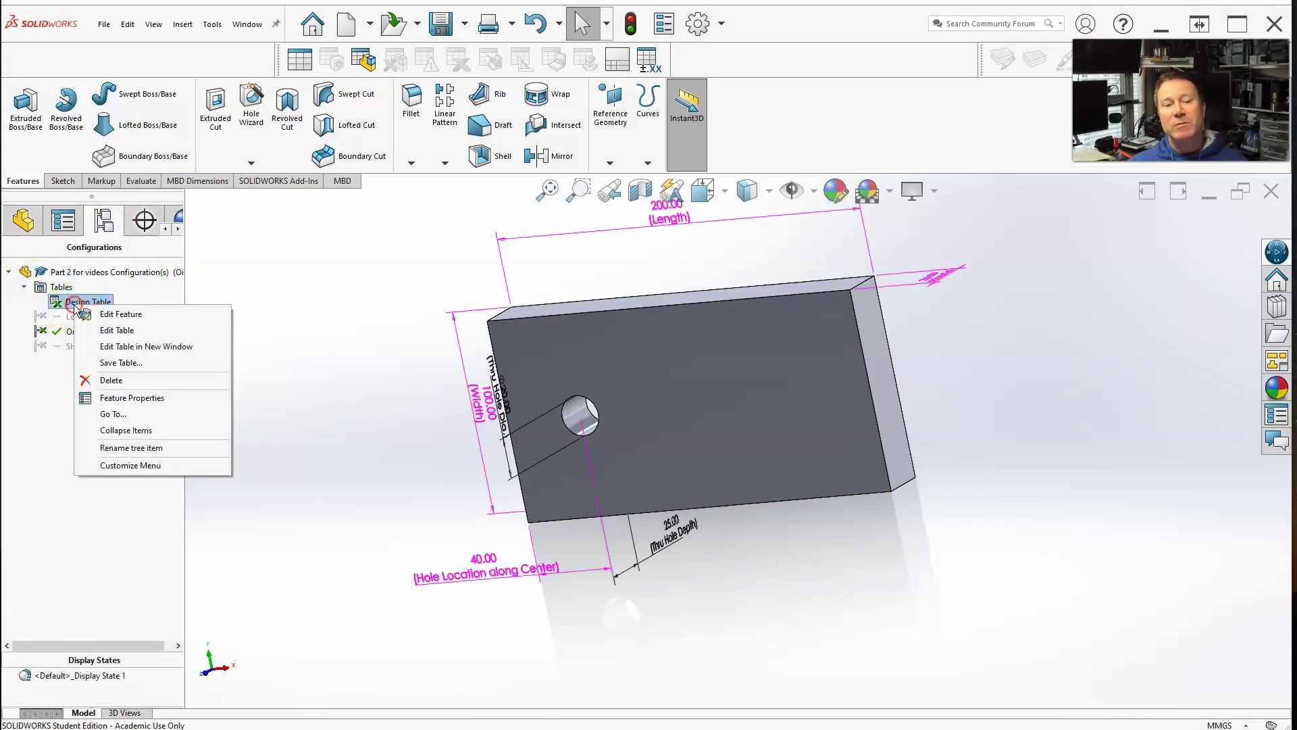
click(106, 331)
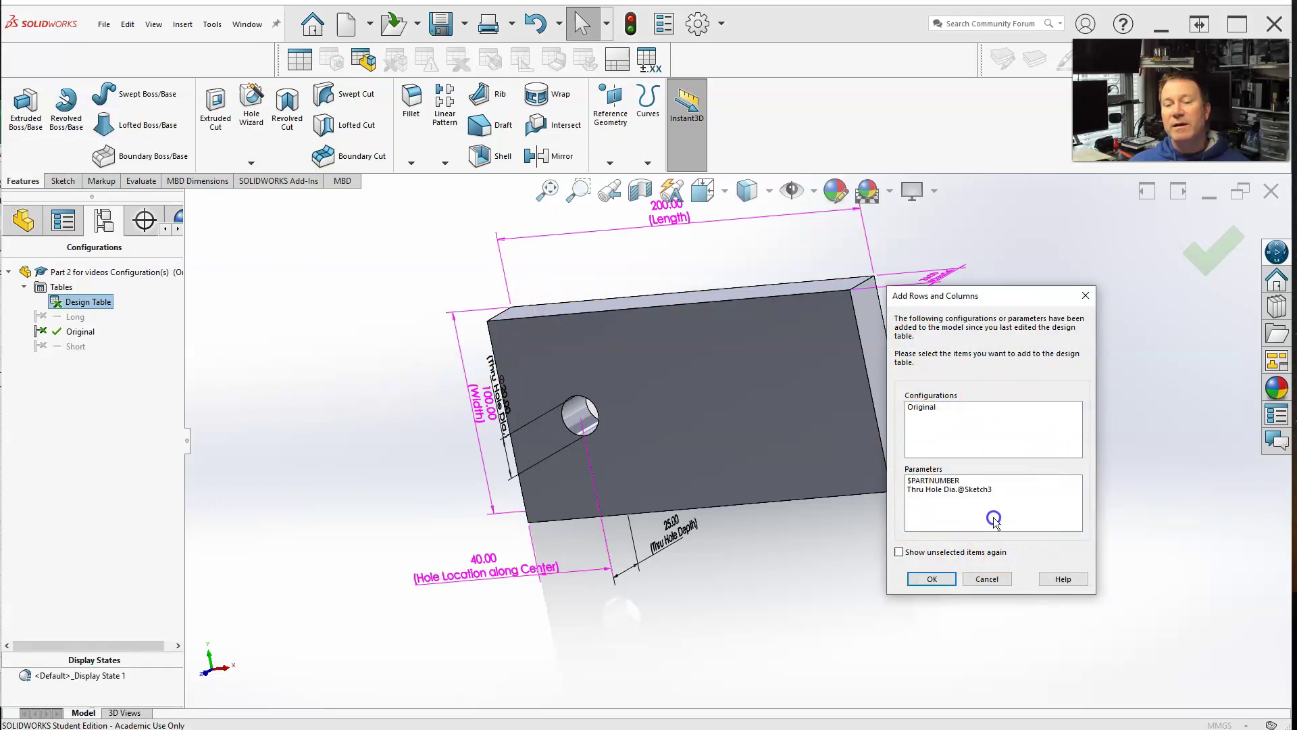
click(862, 408)
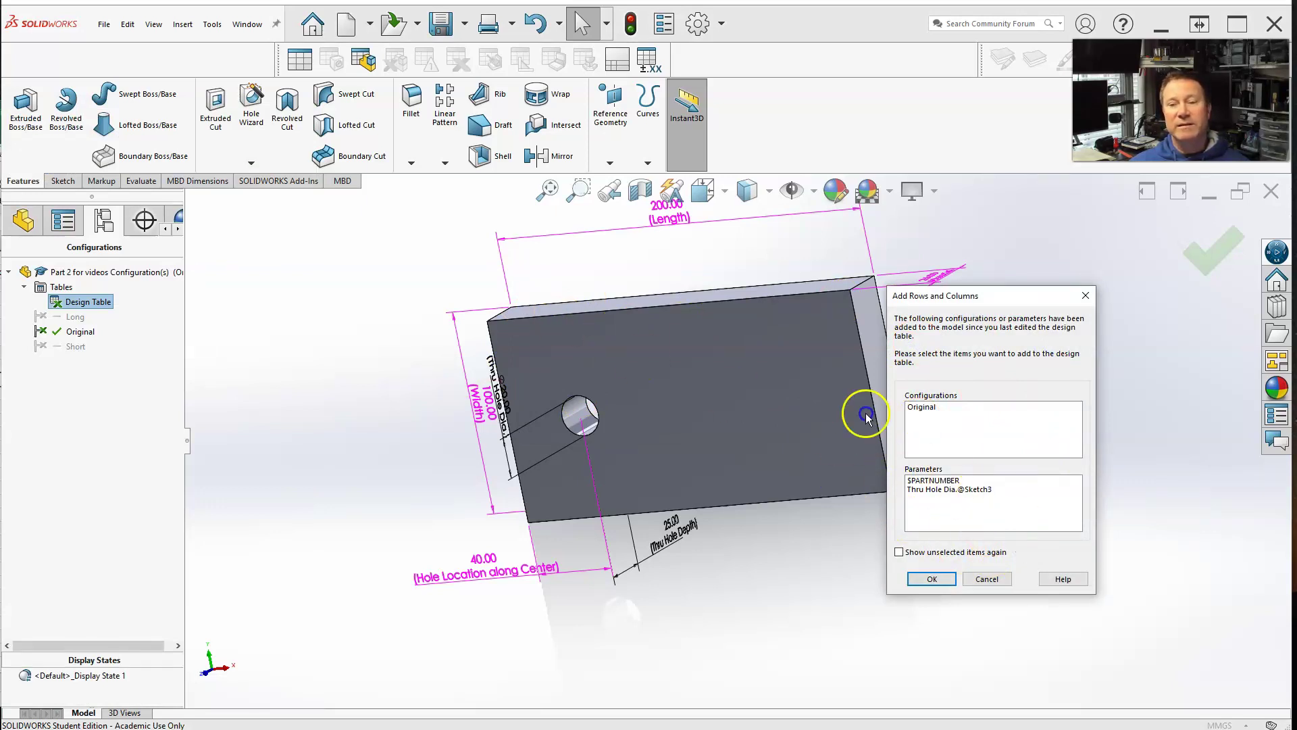
click(976, 390)
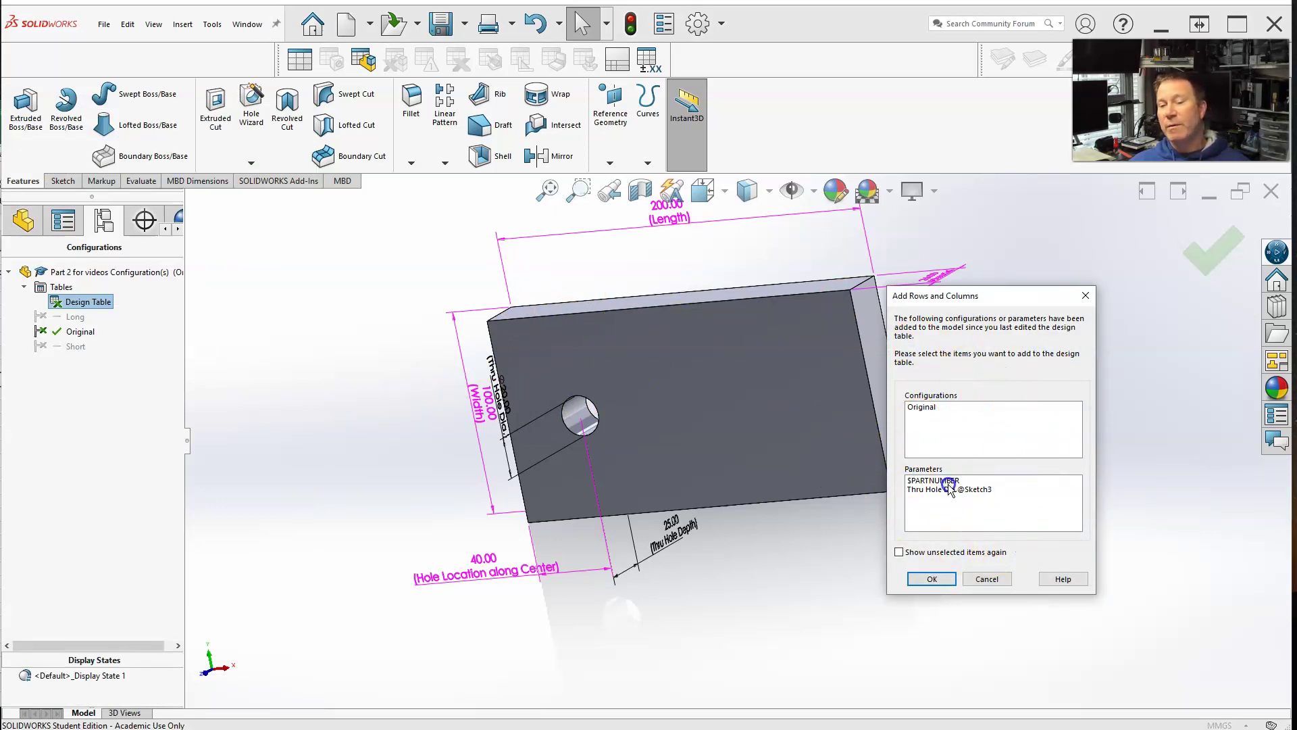
click(939, 308)
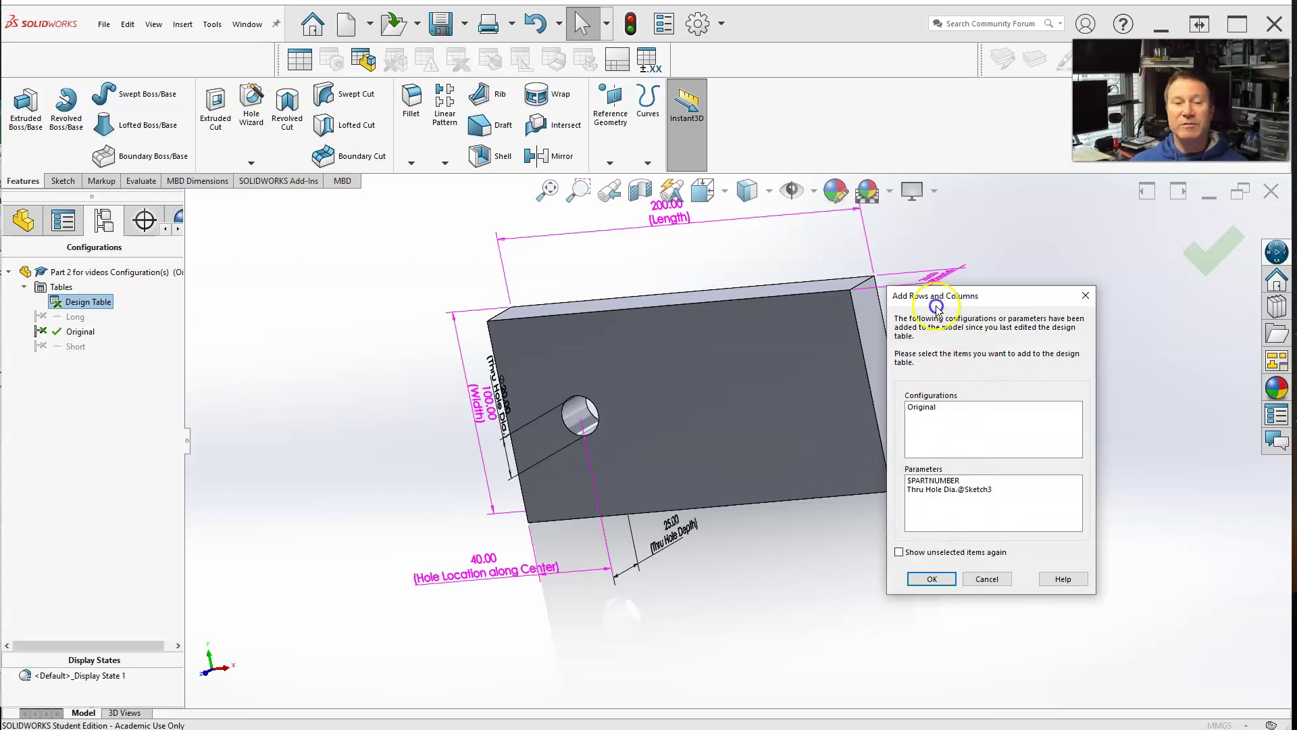
click(906, 481)
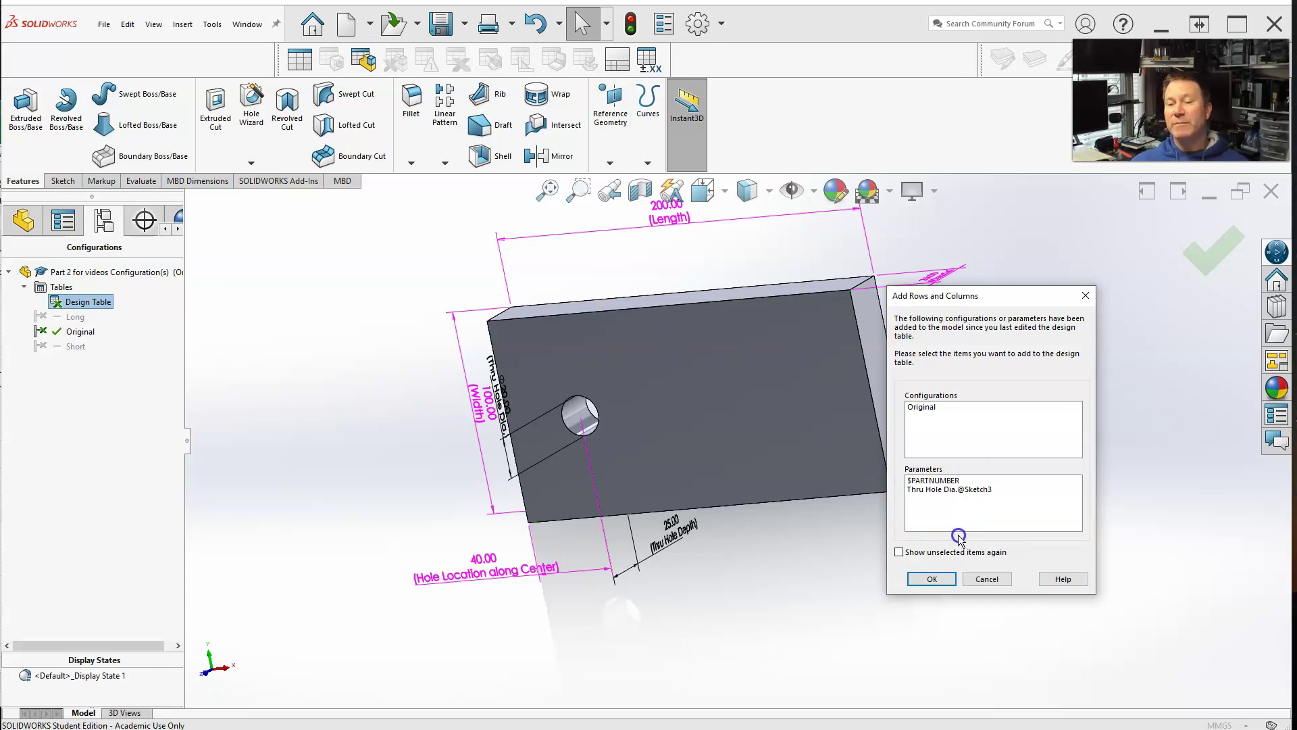
- Add the listed parameters, review the Long and Short rows in Excel, then close it
click(933, 579)
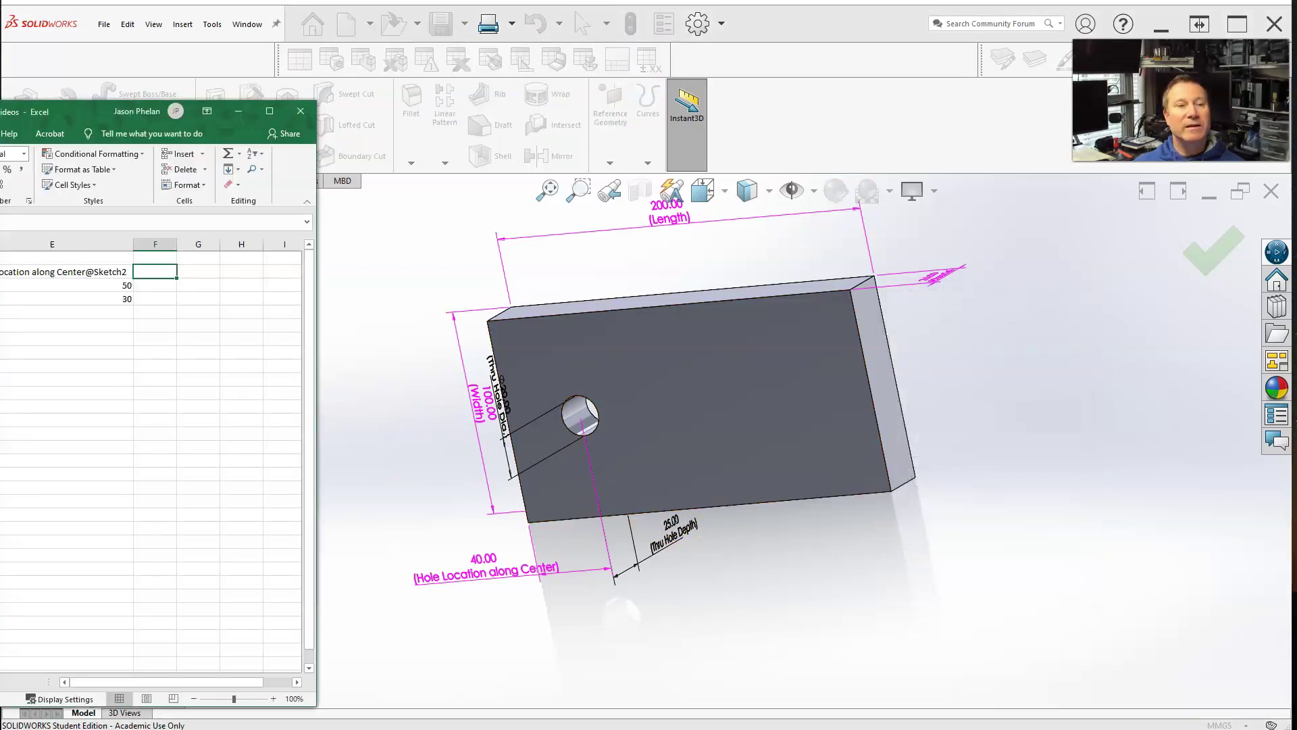
drag(20, 112, 29, 151)
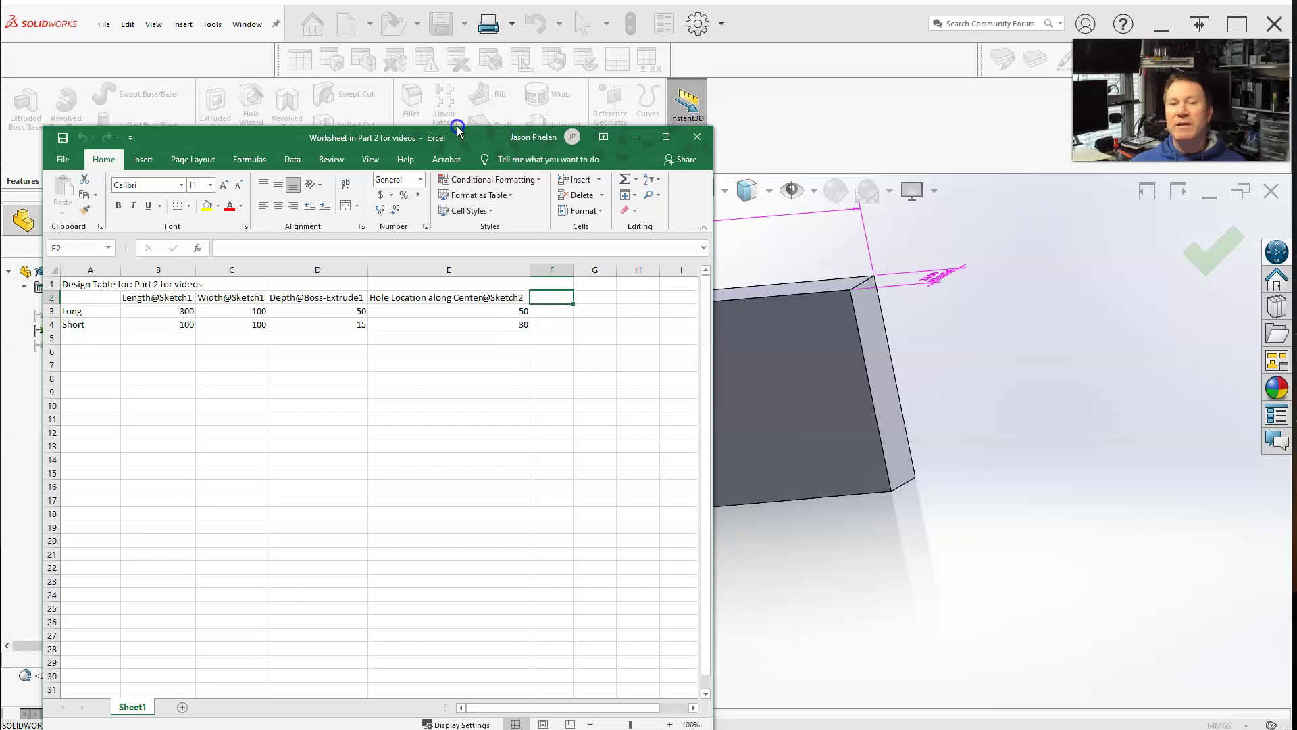
drag(456, 138, 222, 147)
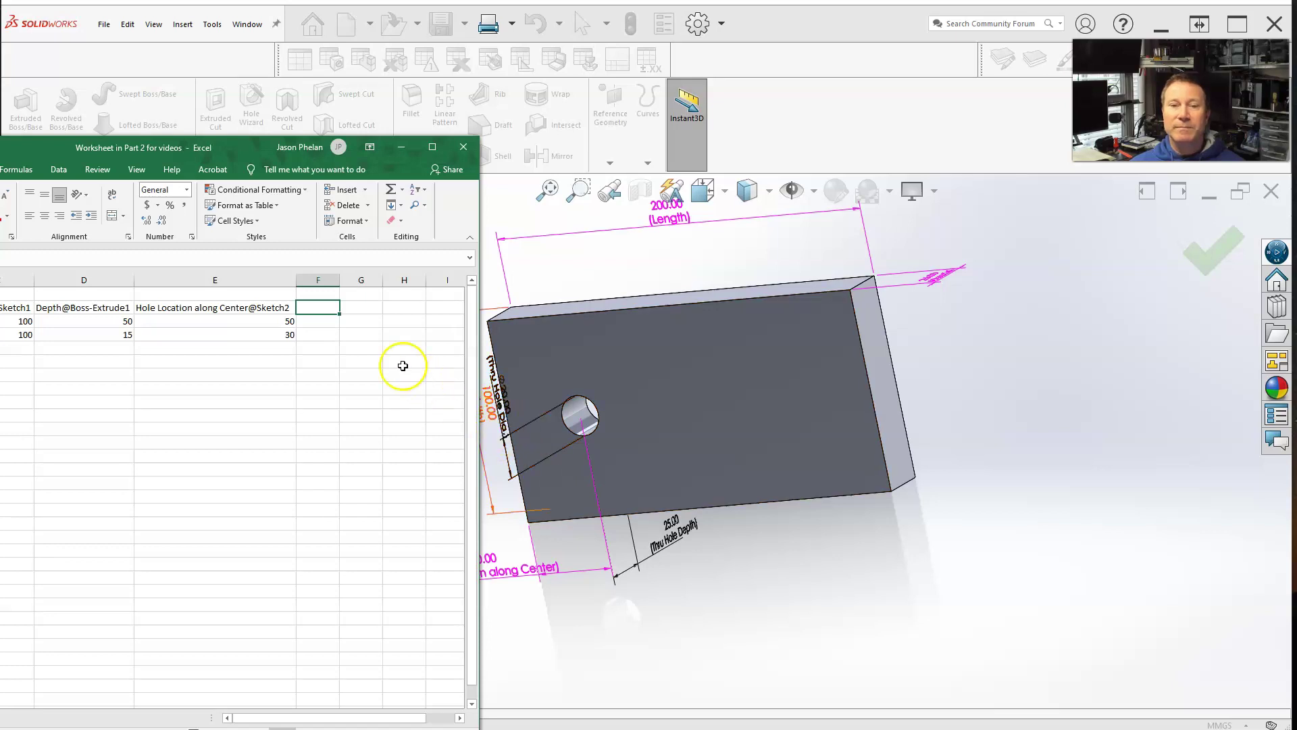
click(324, 306)
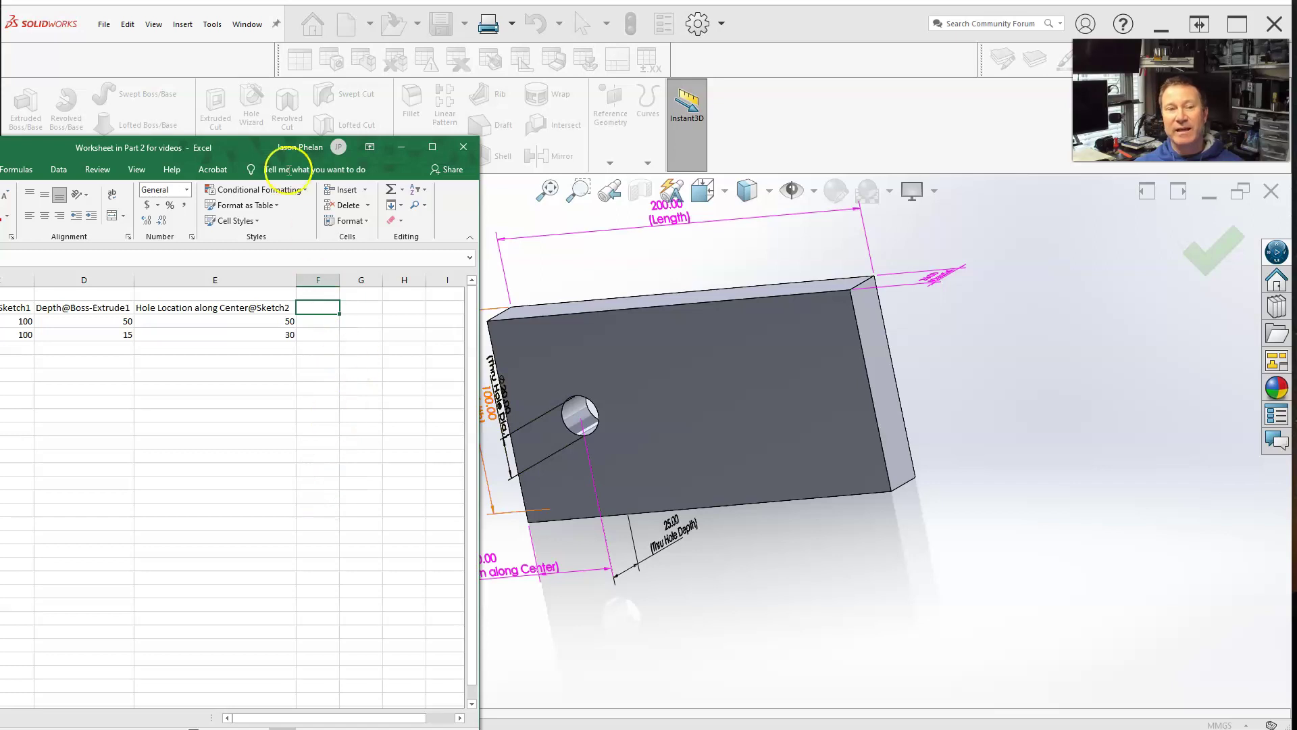
drag(289, 144, 481, 151)
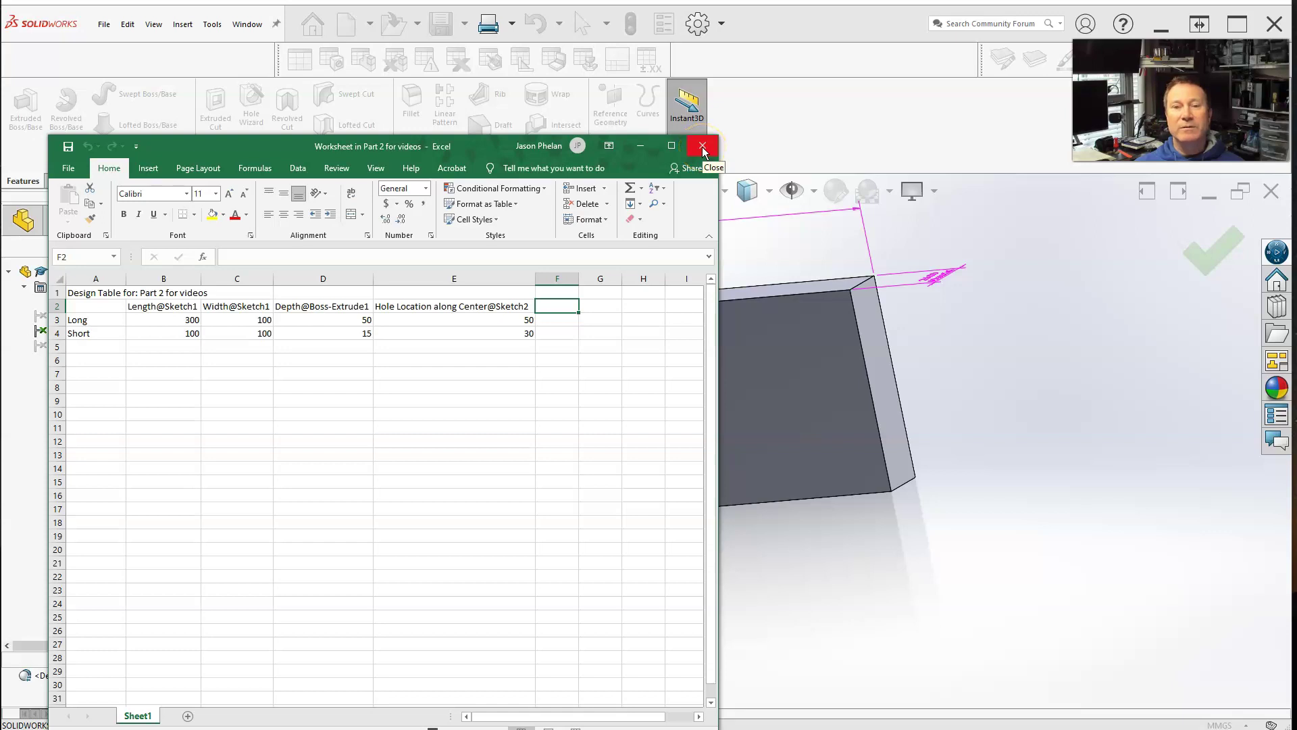
click(545, 413)
click(703, 147)
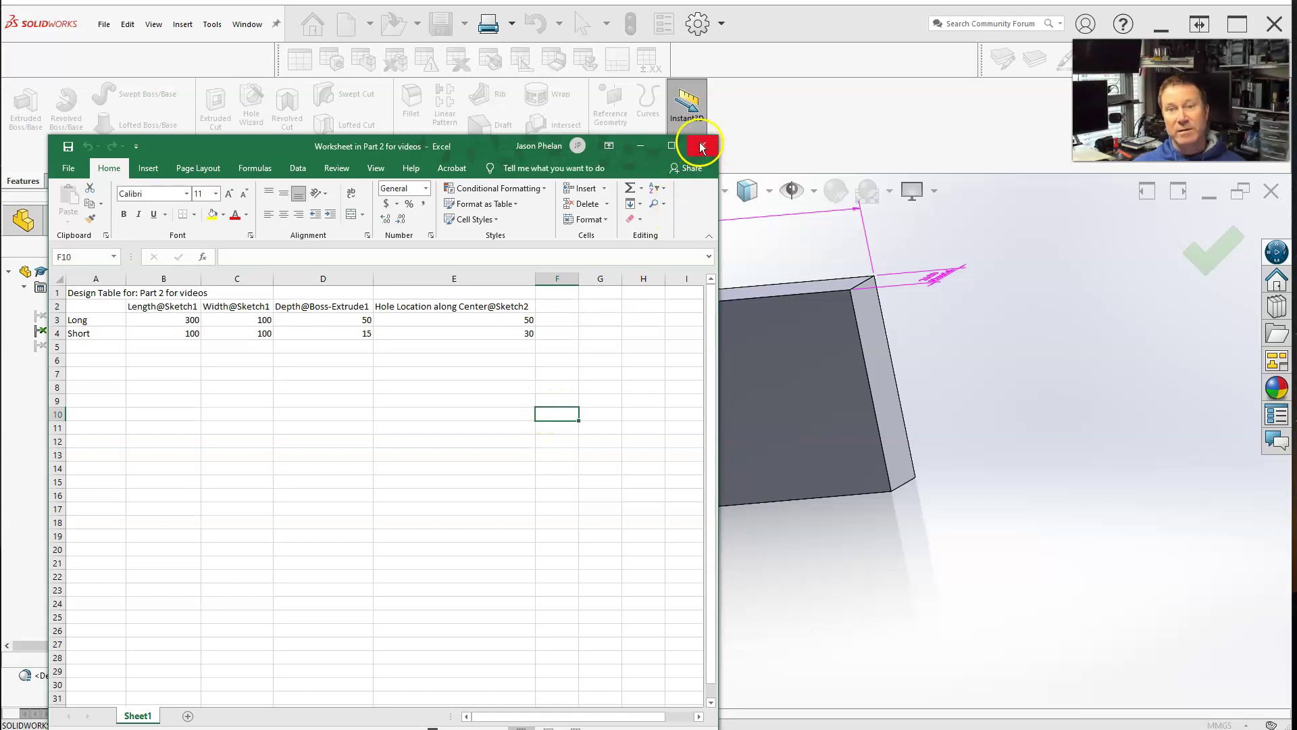
- Confirm the design table changes so the block rebuilds, then deselect the Design Table
click(1204, 265)
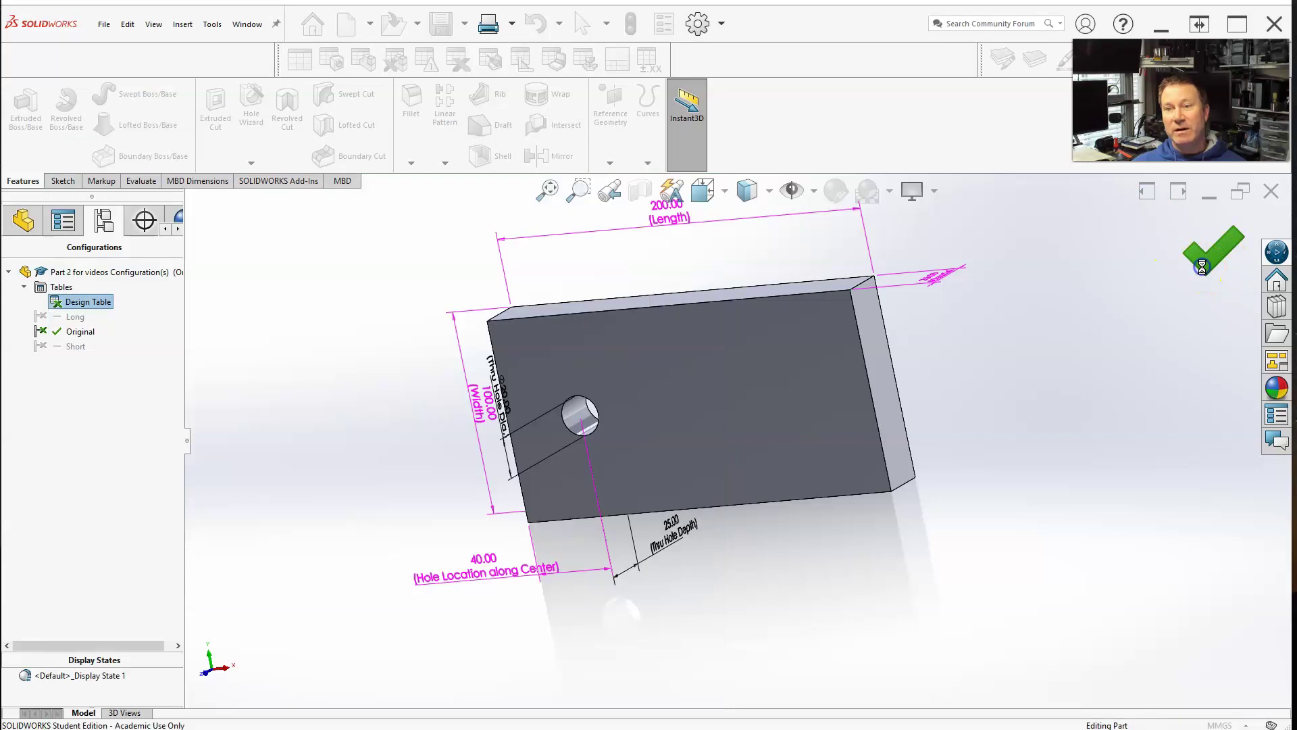
click(1007, 457)
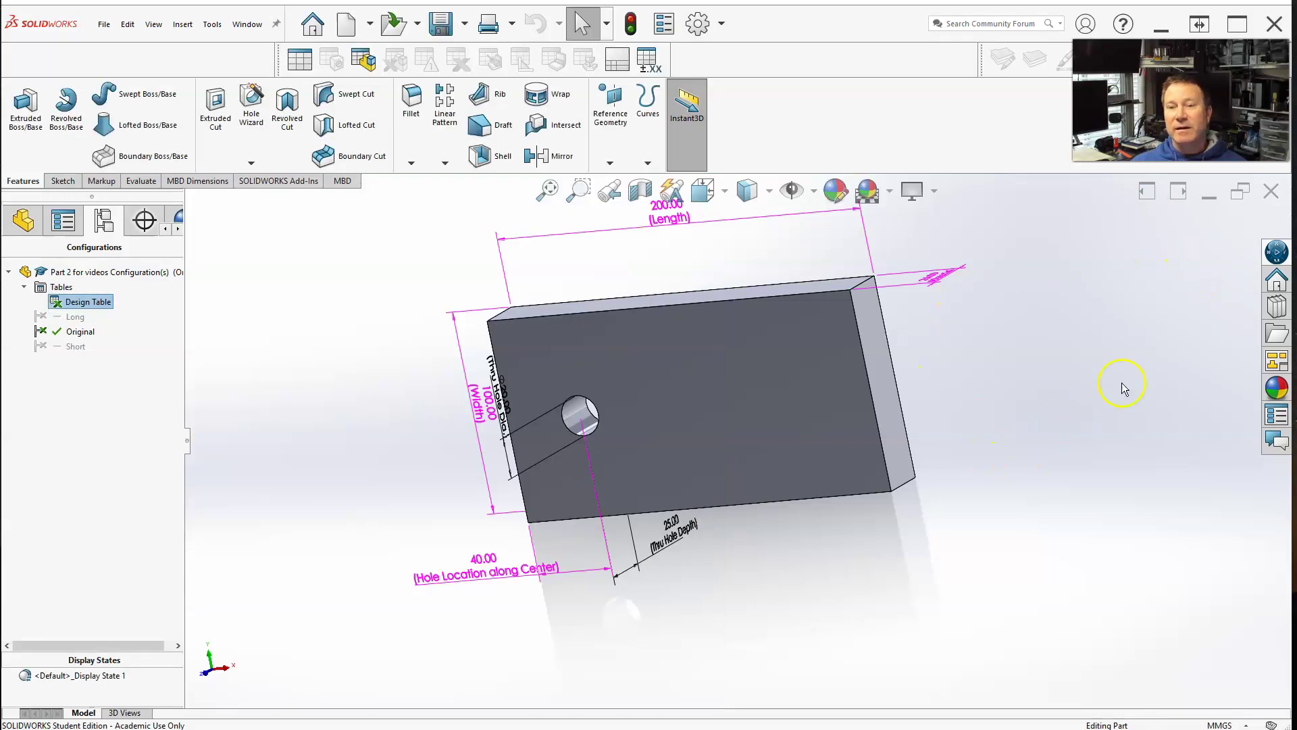
click(1158, 342)
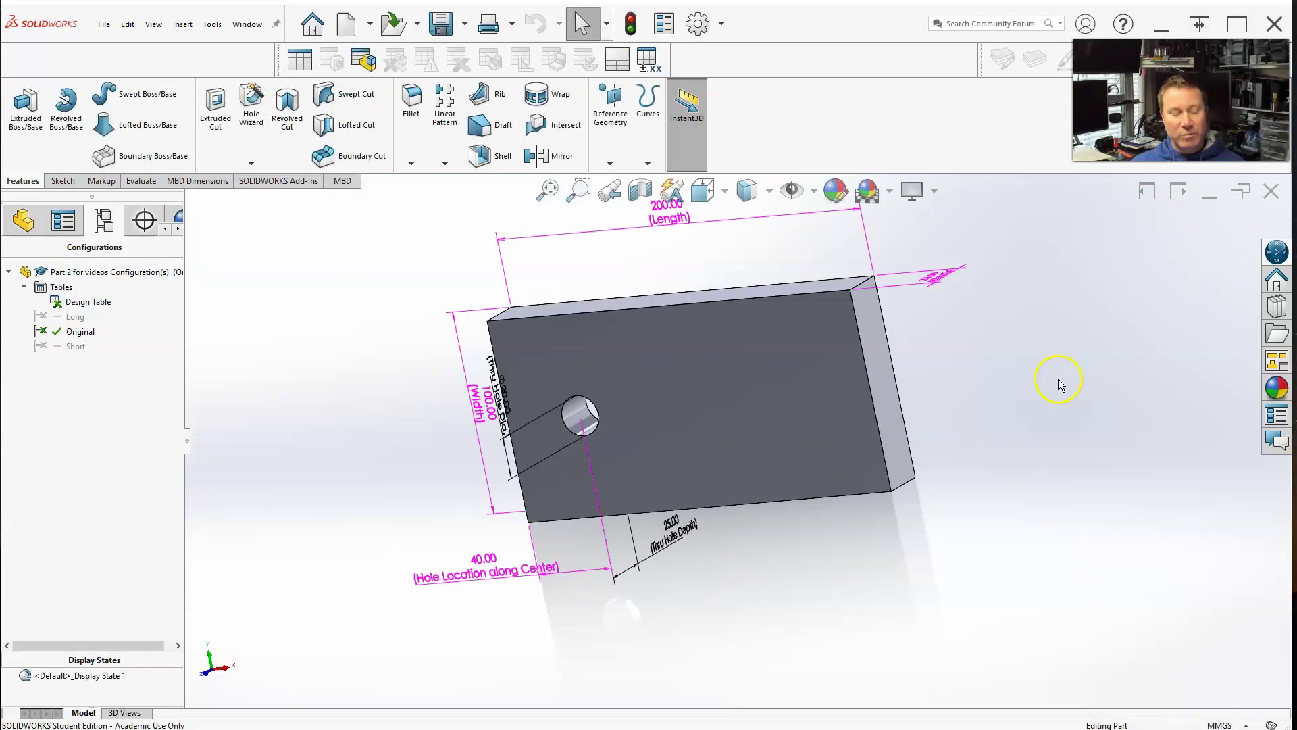